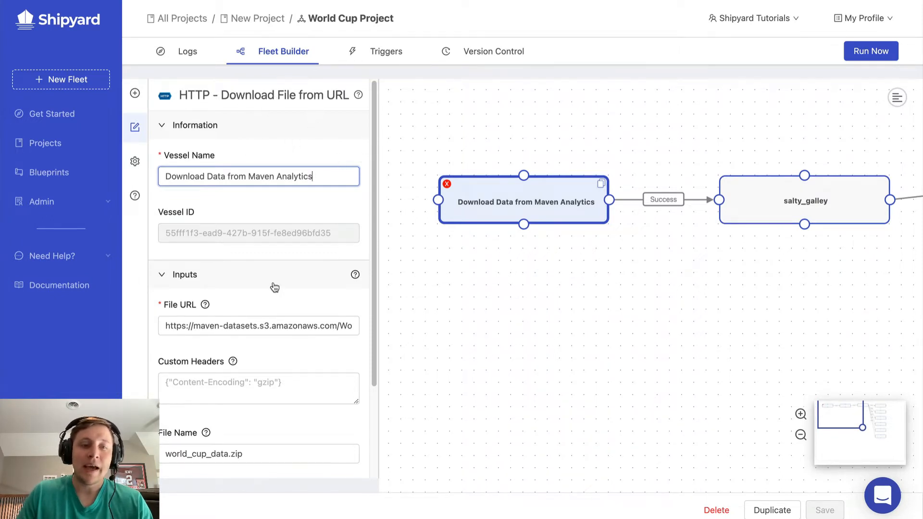
Check the Maven Analytics download vessel's file URL and file name against the World Cup CSV download link on the data sets page.
scroll(247, 336, "down", 2)
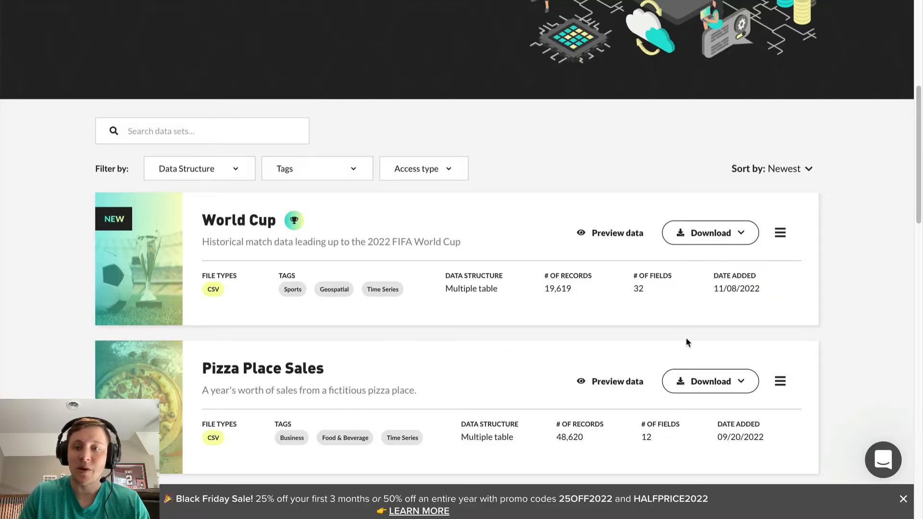
left_click(700, 235)
right_click(715, 261)
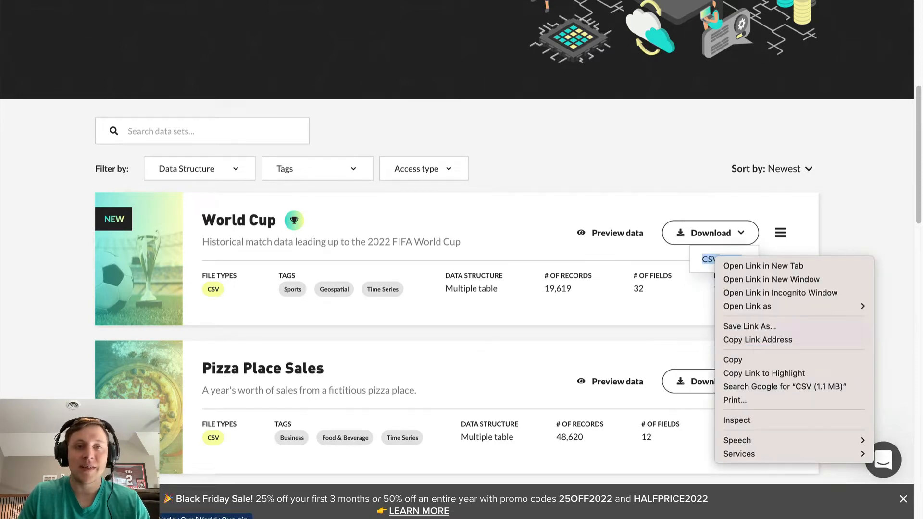
left_click(317, 129)
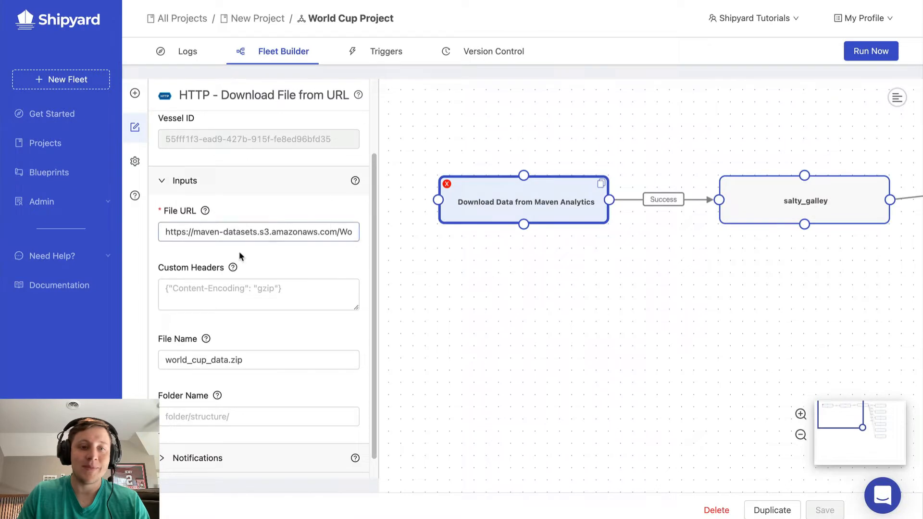
left_click(226, 361)
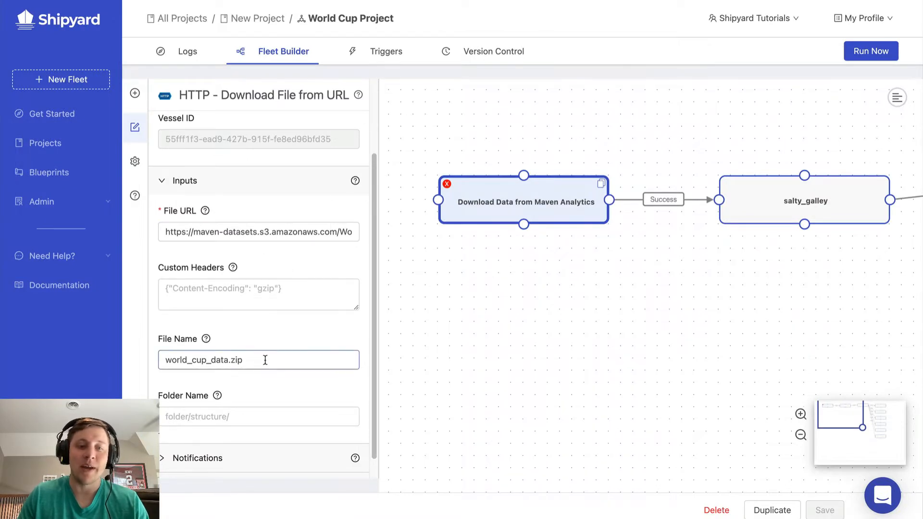
Open the salty_galley vessel and review its compression type, local file name and folder inputs.
left_click_drag(632, 309, 456, 286)
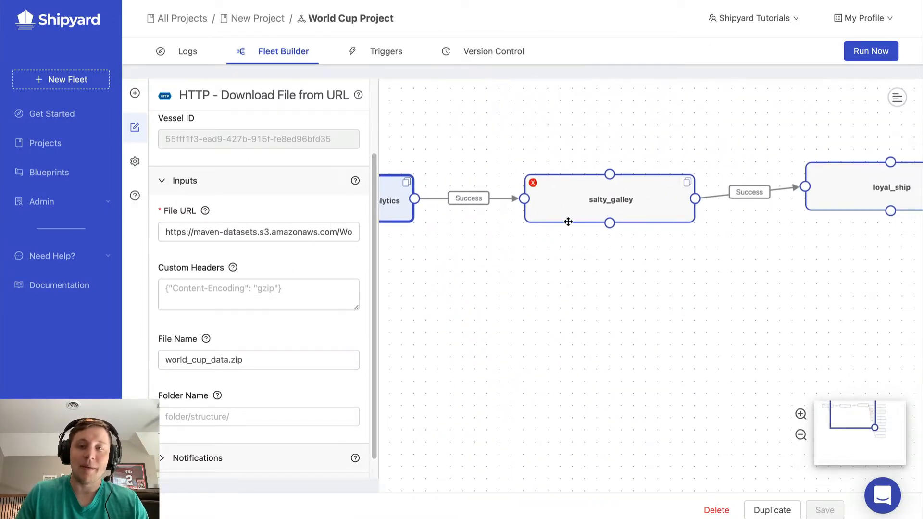
left_click(572, 208)
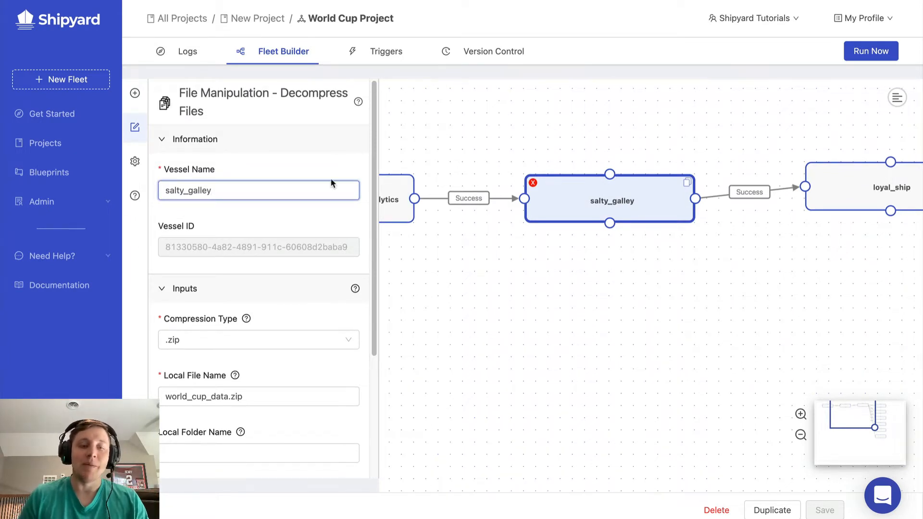
scroll(307, 317, "down", 3)
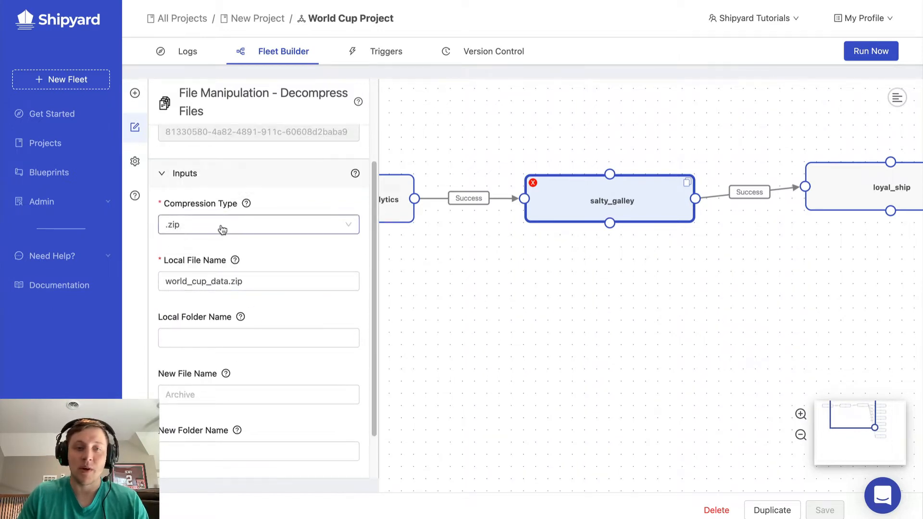
left_click(234, 280)
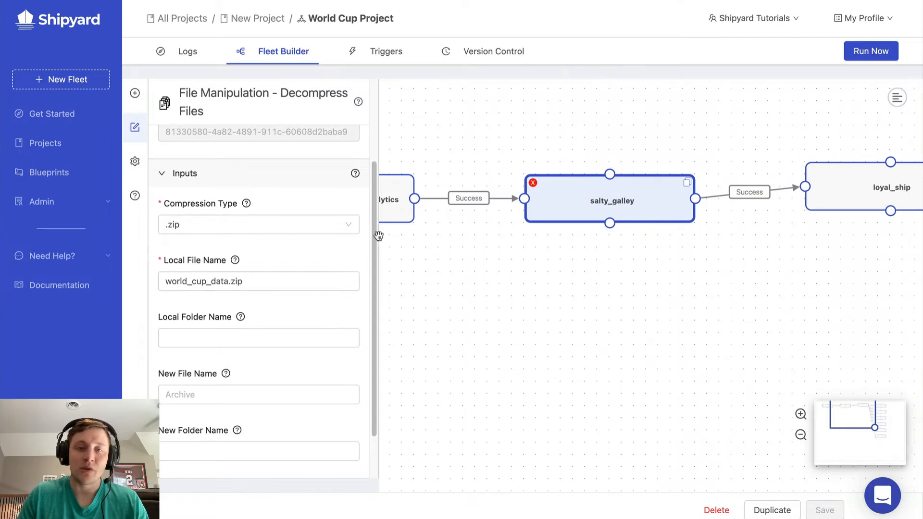
scroll(291, 313, "down", 1)
left_click(301, 285)
scroll(301, 285, "up", 1)
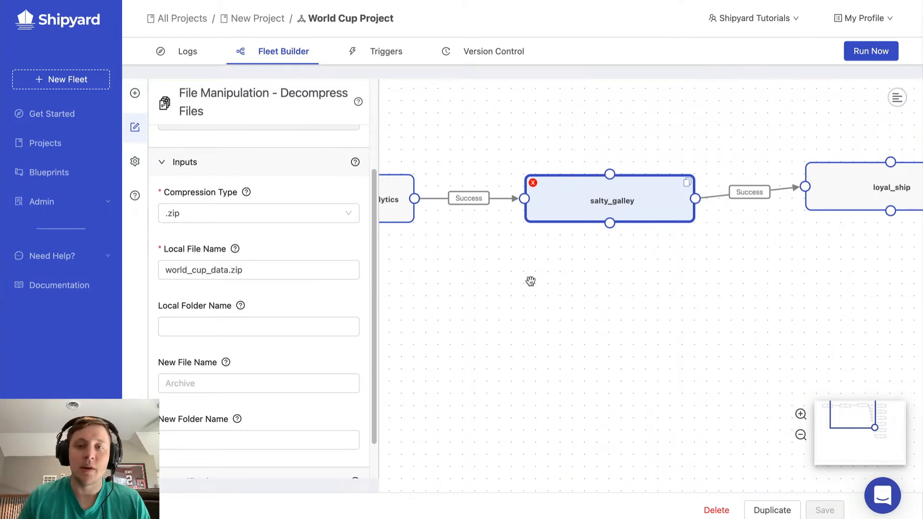
Open the loyal_ship vessel and follow its connections to the BigQuery upload vessels.
scroll(556, 304, "right", 5)
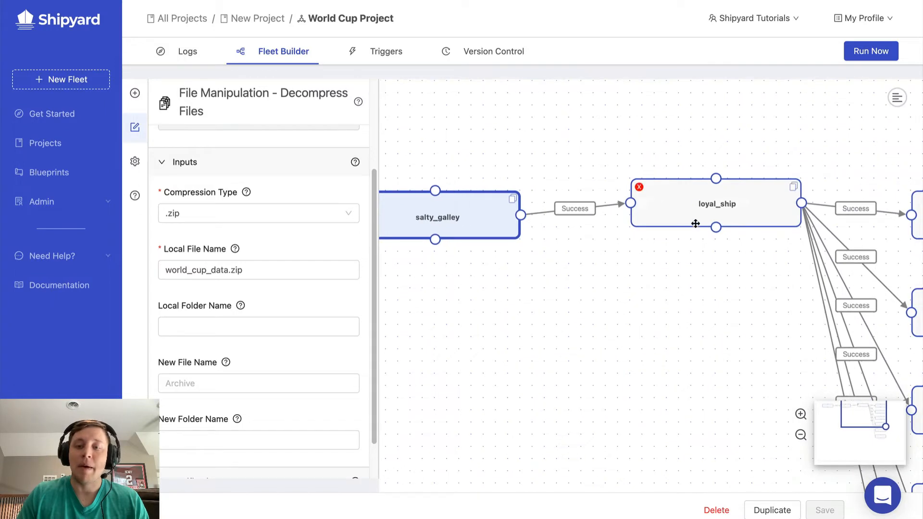
left_click(690, 207)
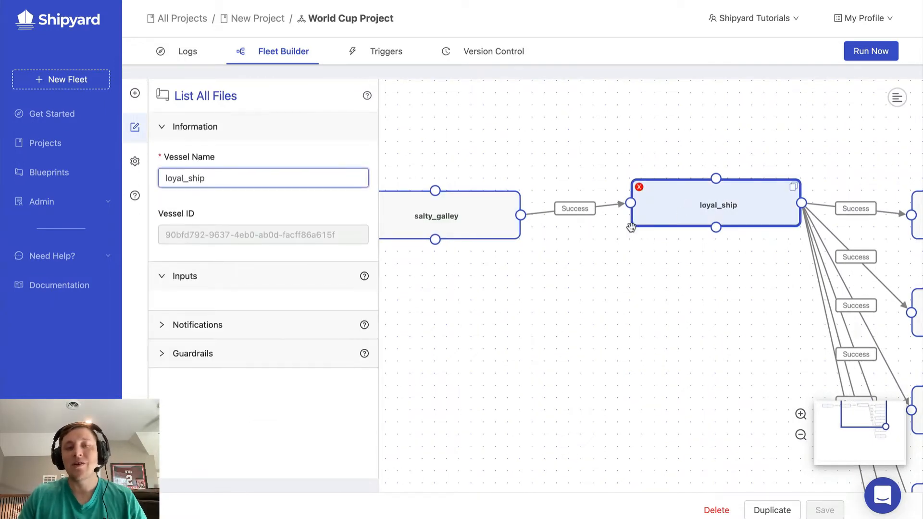
scroll(624, 333, "right", 8)
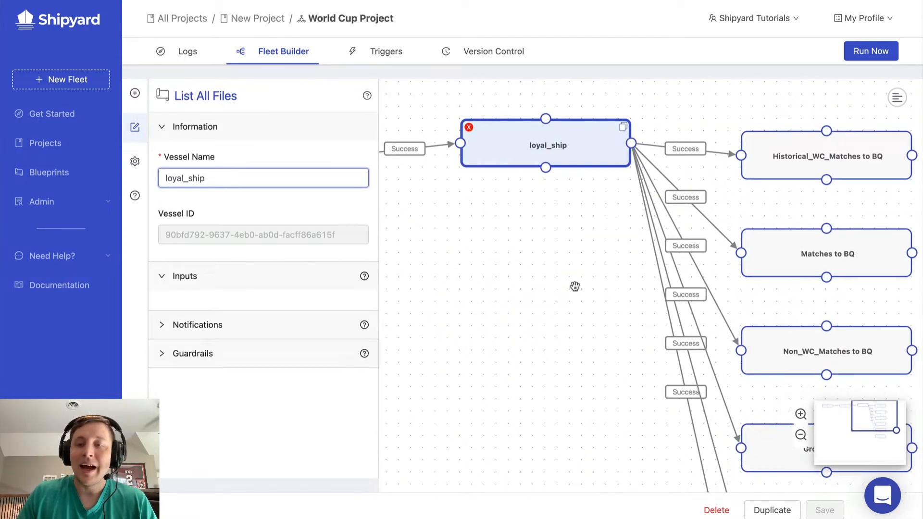
scroll(672, 202, "right", 2)
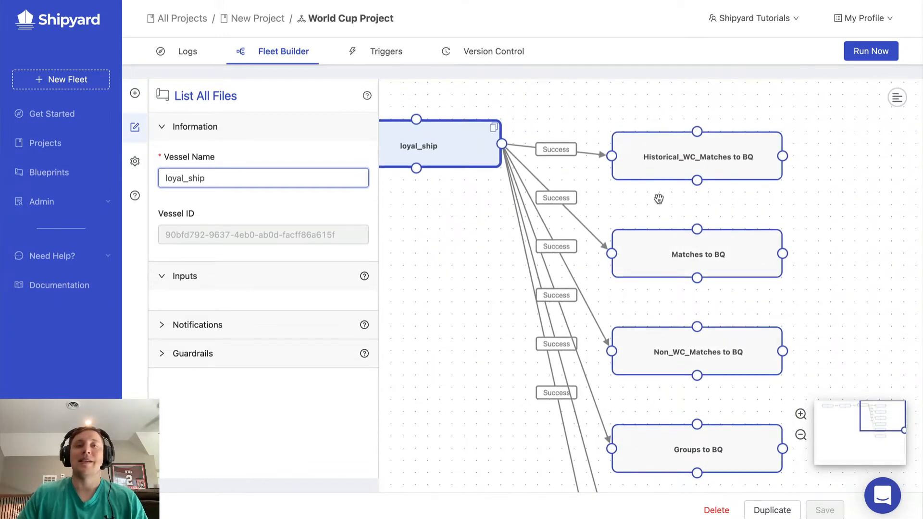
Open the Historical_WC_Matches to BQ vessel and review its dataset name, table name, file name match type and local file name.
left_click(673, 152)
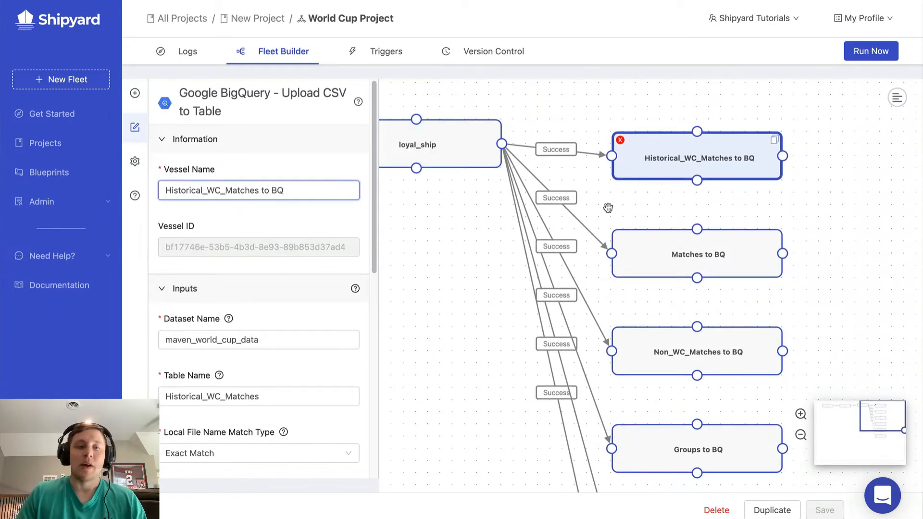
mouse_move(567, 202)
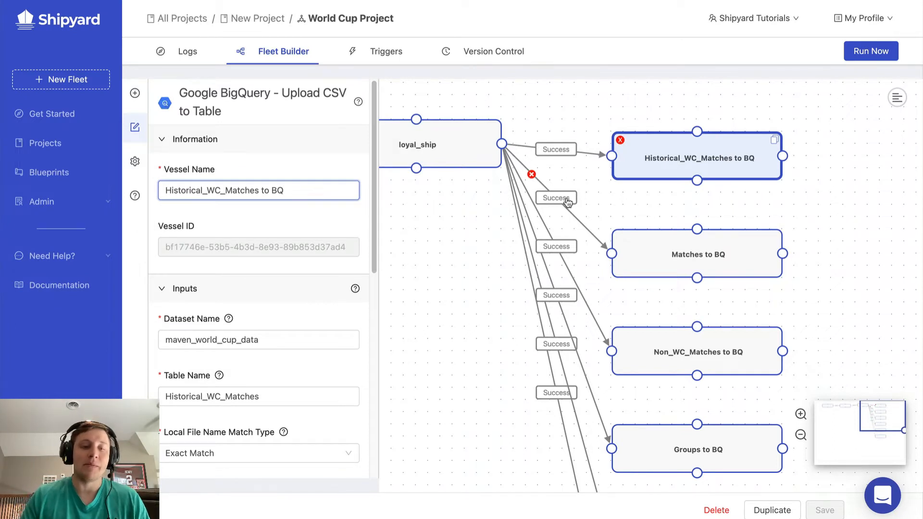
scroll(290, 330, "down", 1)
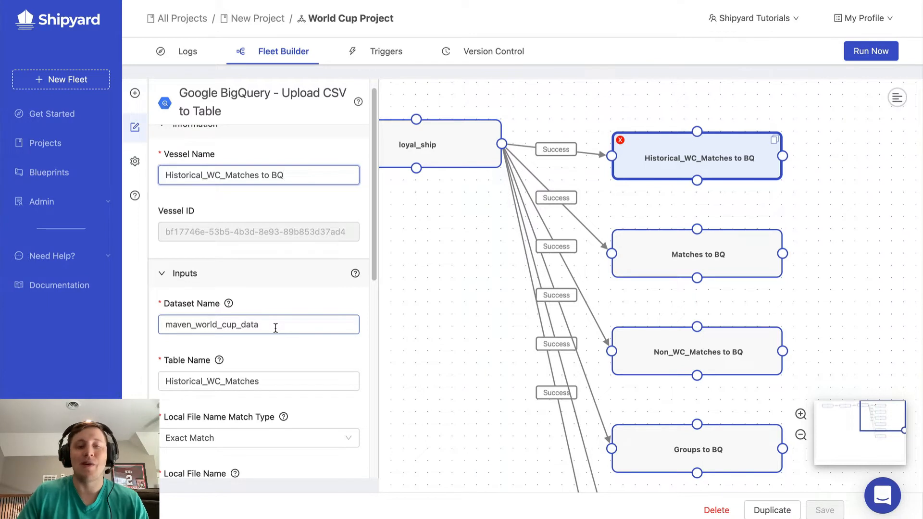
scroll(267, 351, "down", 1)
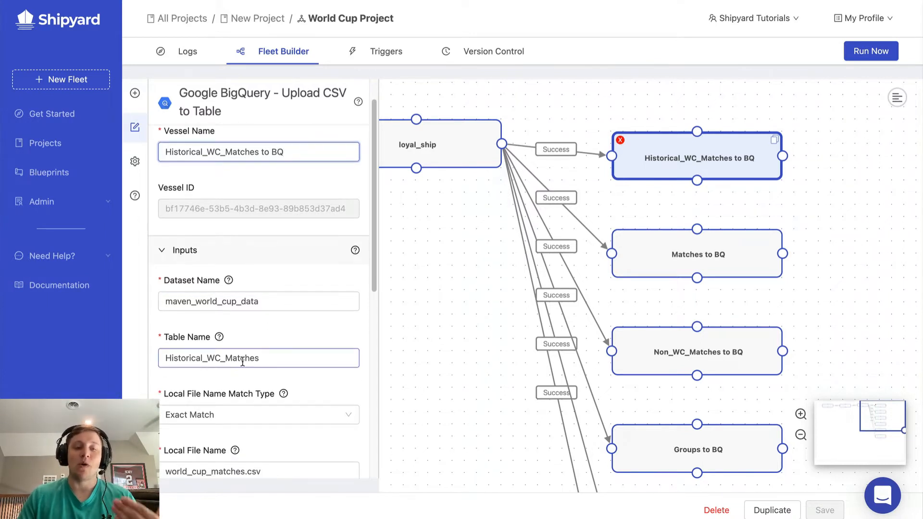
scroll(243, 364, "down", 2)
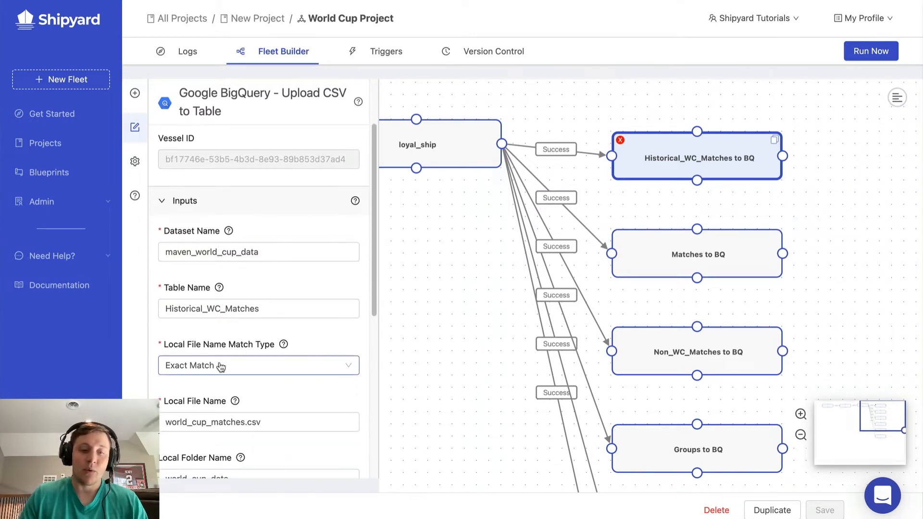
left_click(210, 418)
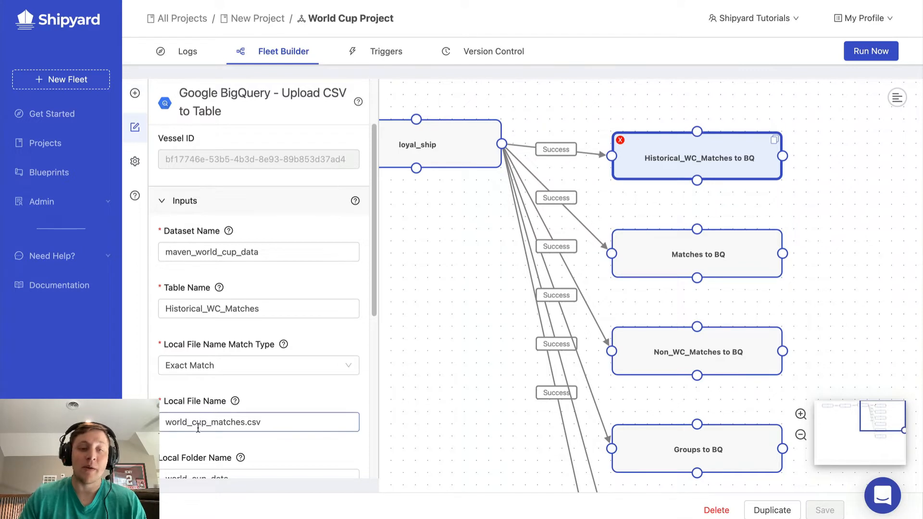
scroll(230, 425, "down", 1)
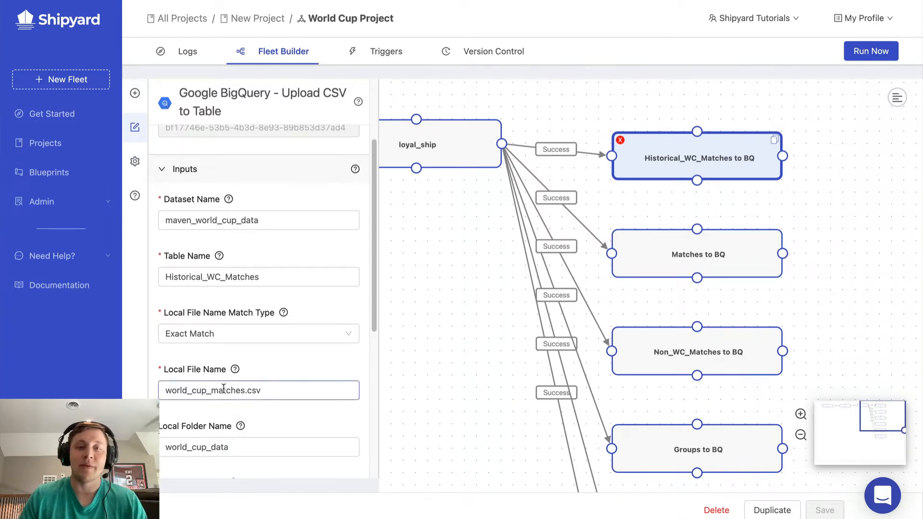
Review the local folder name, upload method and service account inputs of the Historical_WC_Matches upload vessel.
scroll(223, 387, "down", 3)
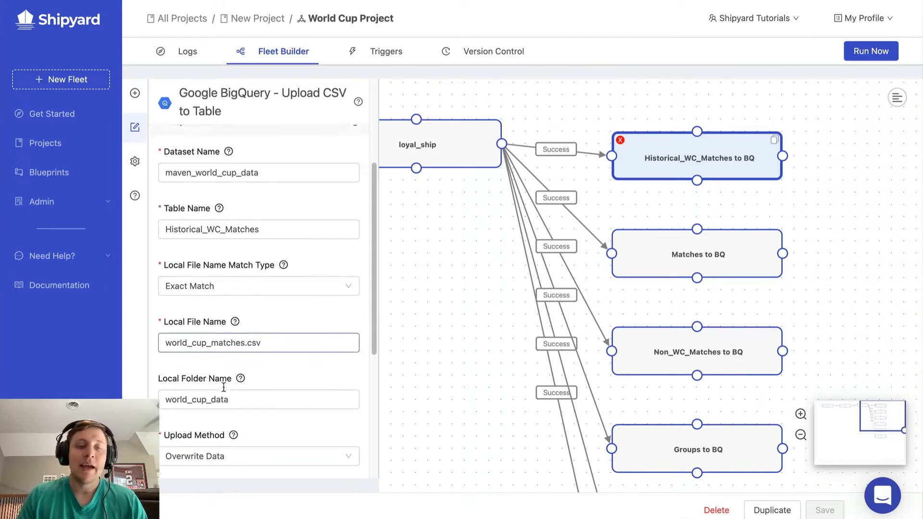
left_click(221, 377)
scroll(221, 377, "down", 2)
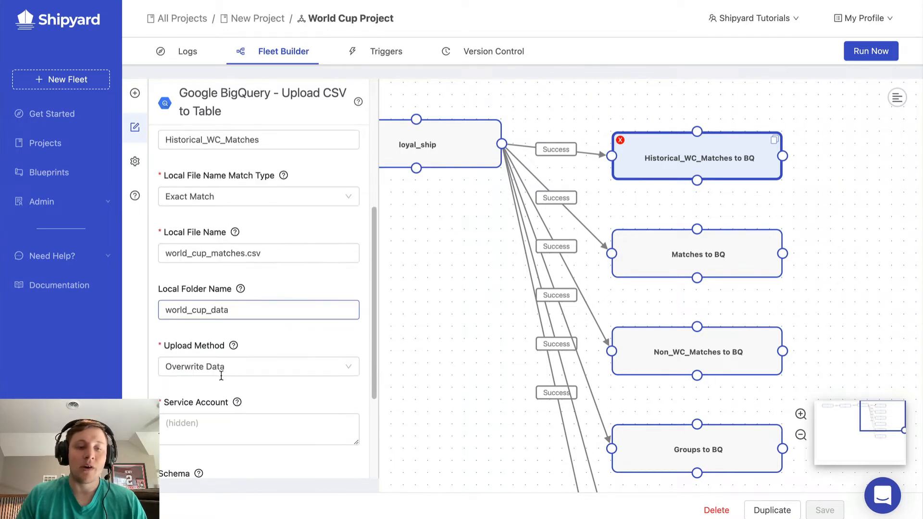
left_click(214, 374)
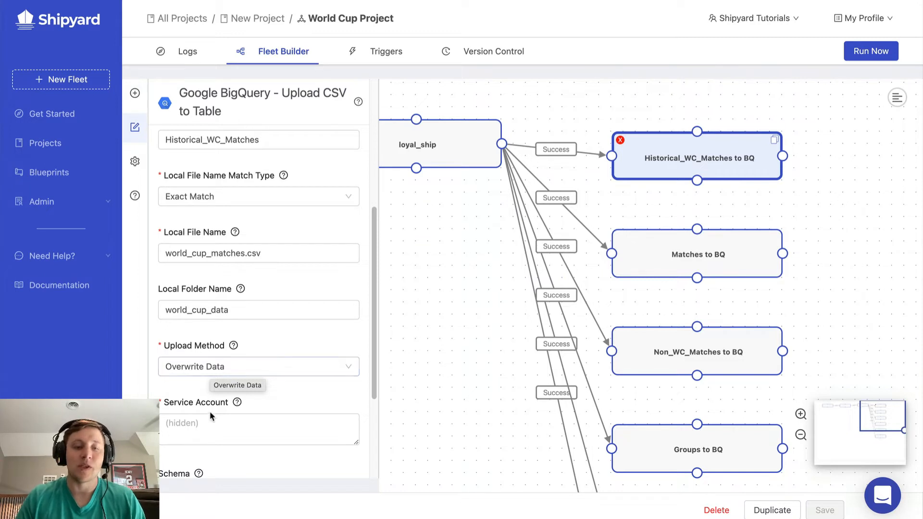
scroll(218, 390, "down", 5)
left_click(221, 272)
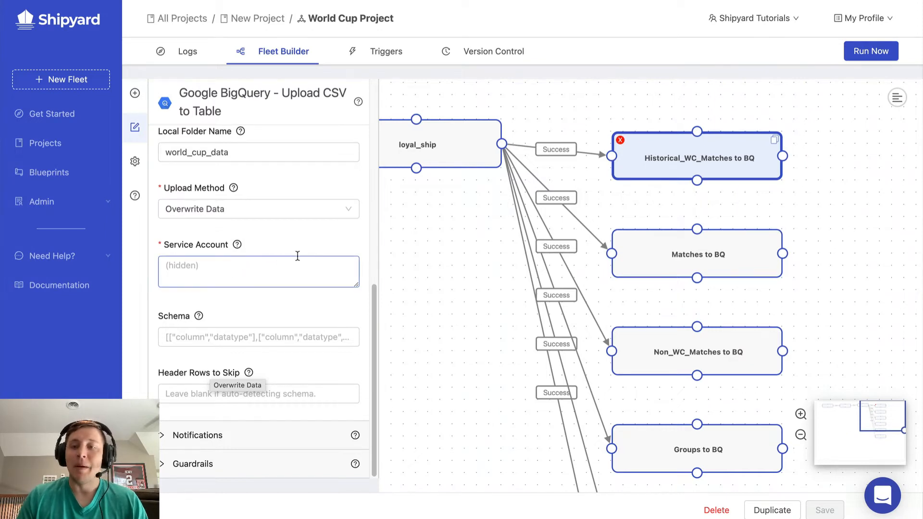
Look over the remaining BigQuery upload vessels in the fleet.
scroll(618, 298, "down", 5)
scroll(669, 157, "down", 2)
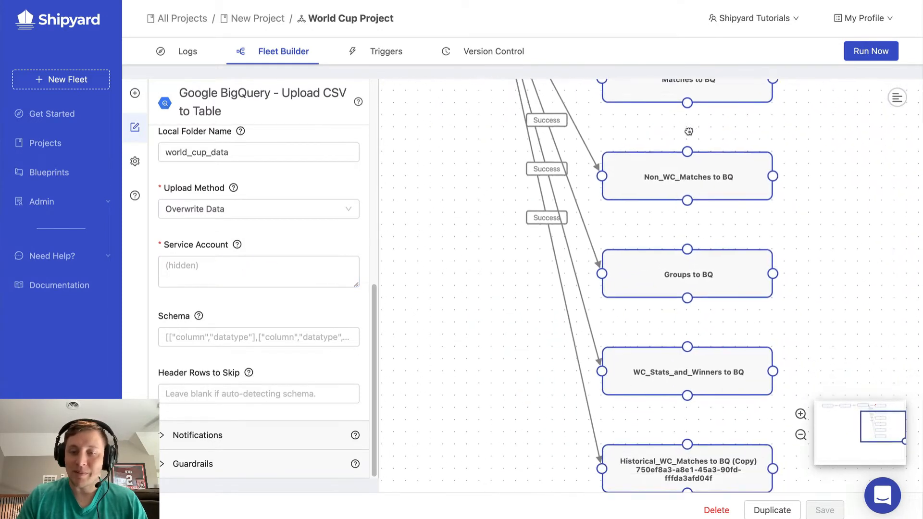
scroll(443, 144, "up", 7)
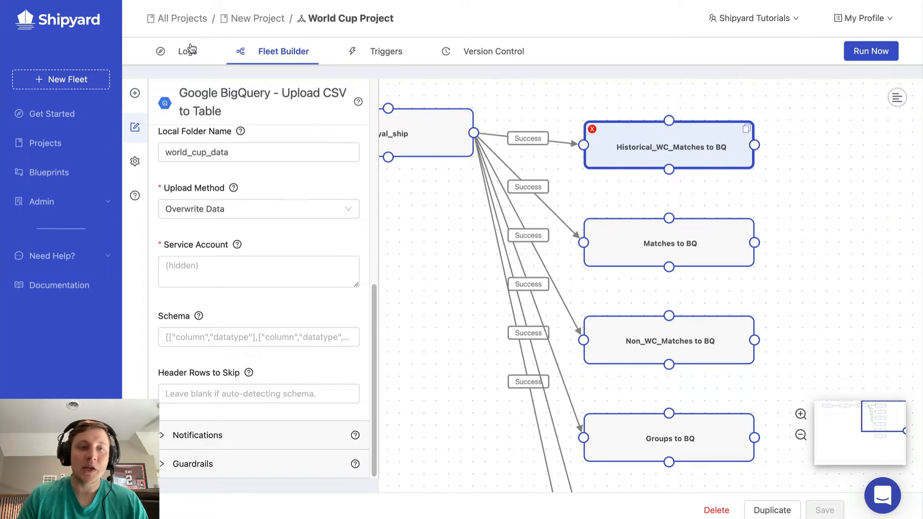
Open the log of the fleet's most recent run and examine its timeline of vessel runs.
left_click(177, 52)
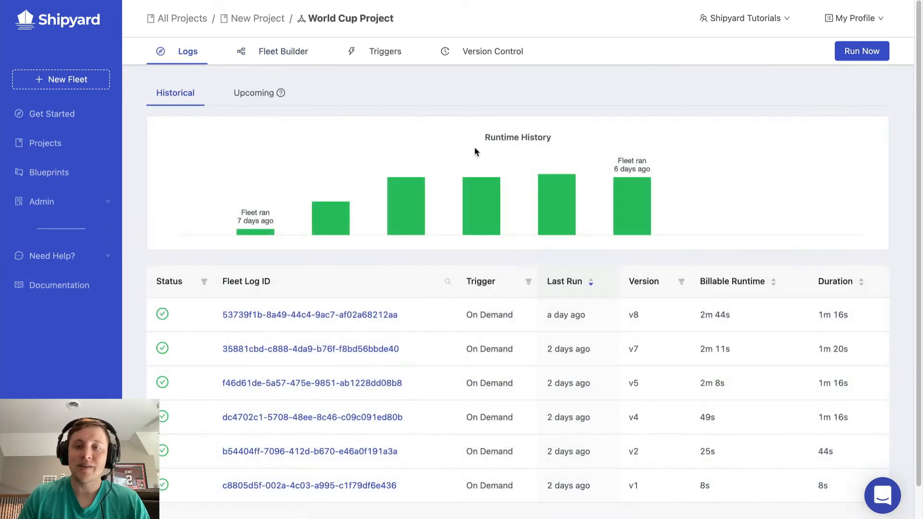
left_click(634, 208)
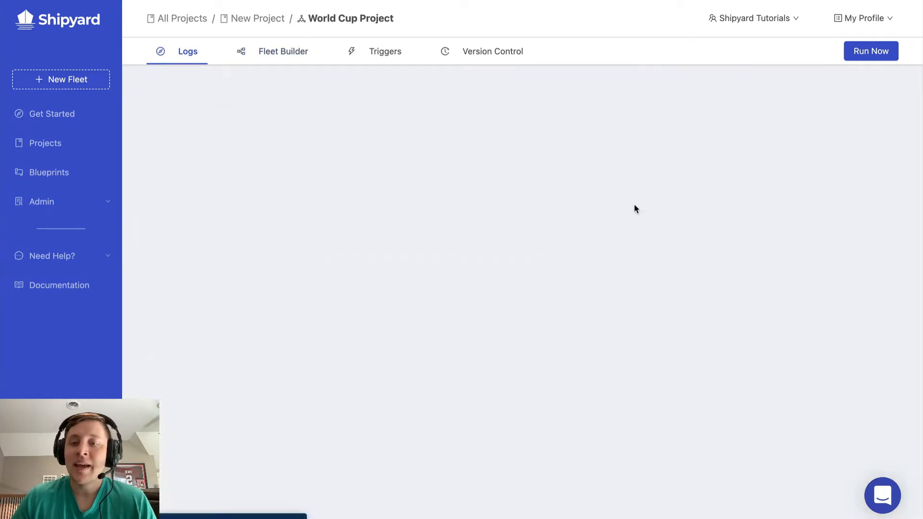
scroll(500, 239, "down", 2)
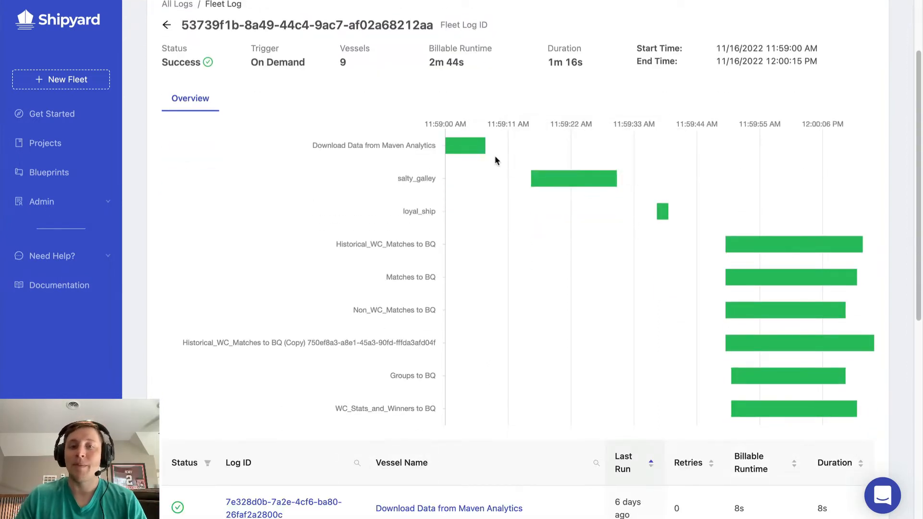
mouse_move(599, 181)
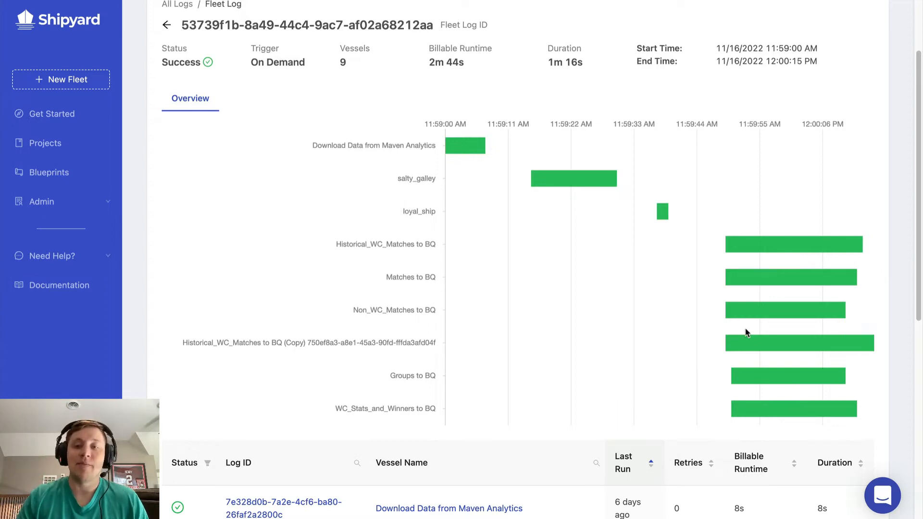
mouse_move(721, 302)
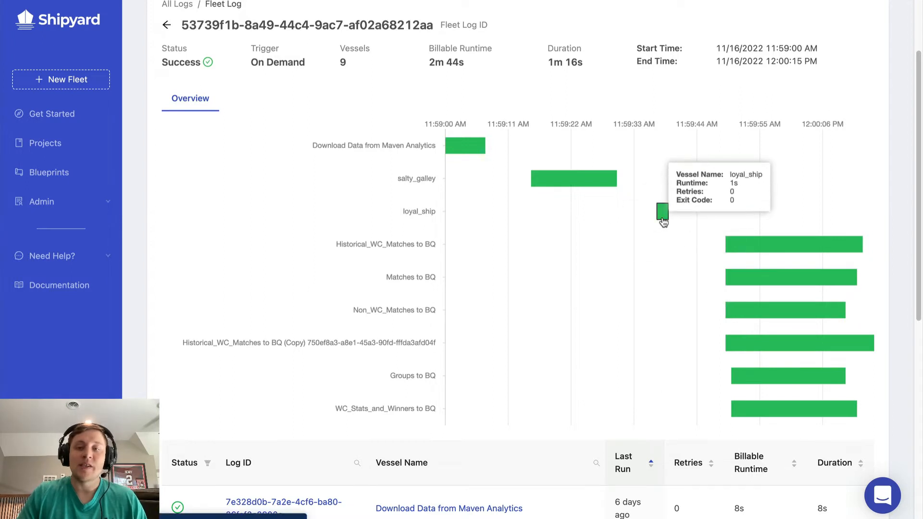
Open the loyal_ship vessel's log from this run and highlight the CSV file names listed under world_cup_data.
left_click(662, 213)
scroll(352, 344, "down", 1)
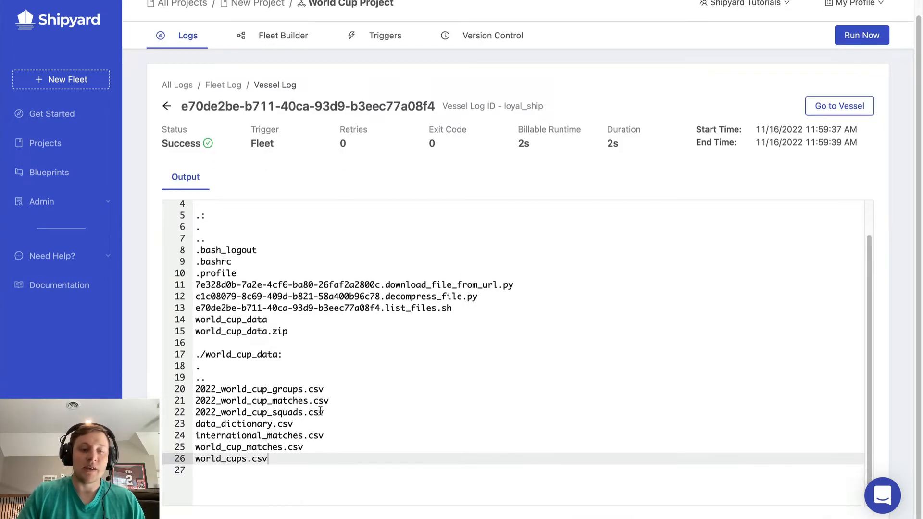
left_click_drag(293, 458, 194, 388)
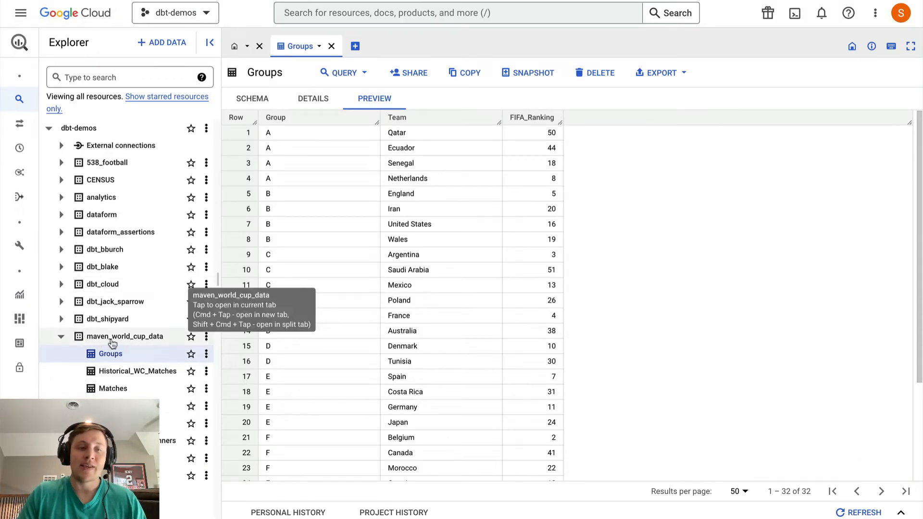
In BigQuery, open the Non_WC_Matches table in maven_world_cup_data and preview its rows.
left_click(125, 406)
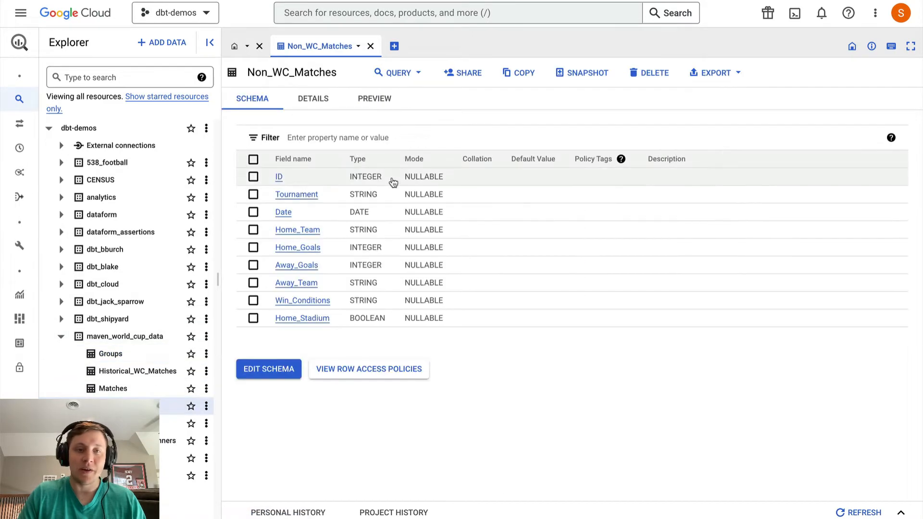
left_click(375, 98)
scroll(394, 199, "down", 3)
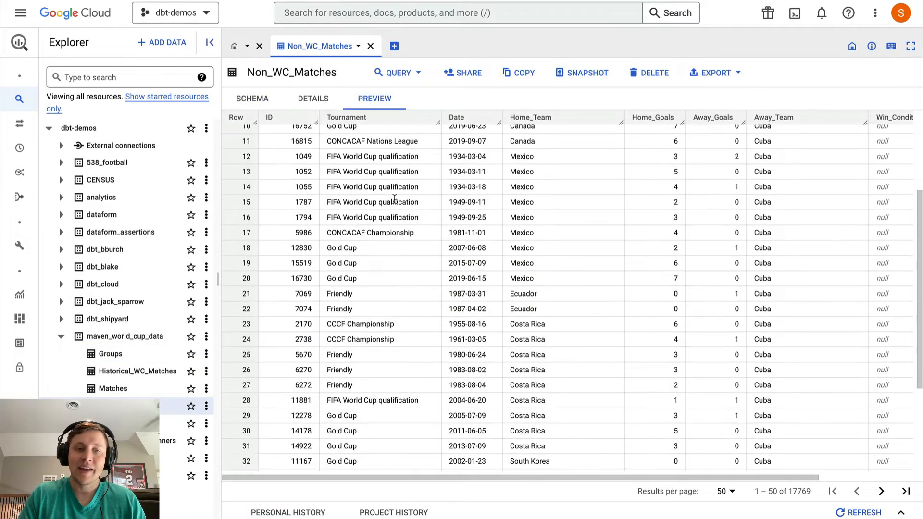
Switch from the Non_WC_Matches preview to the World Cup project in Hex and review its World cup players query on the Squads table.
scroll(394, 199, "down", 3)
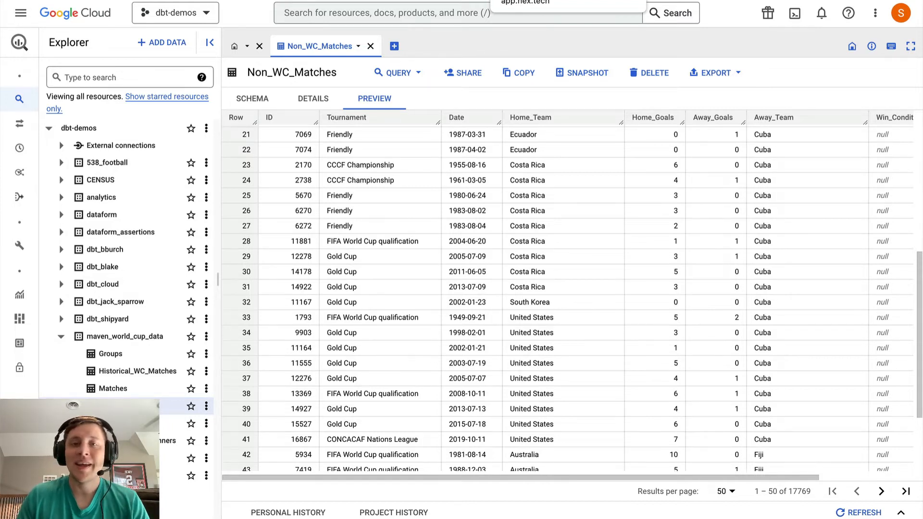
left_click(524, 1)
scroll(513, 151, "up", 20)
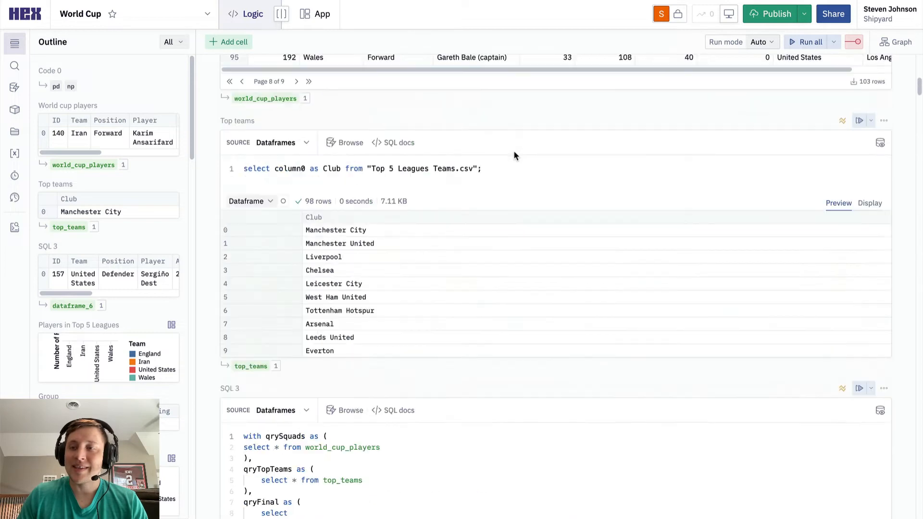
scroll(514, 155, "up", 15)
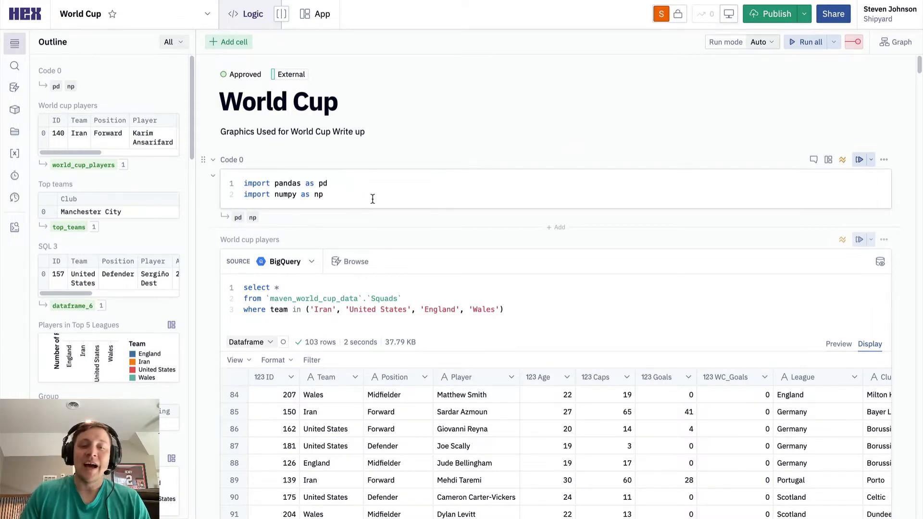
scroll(373, 199, "down", 5)
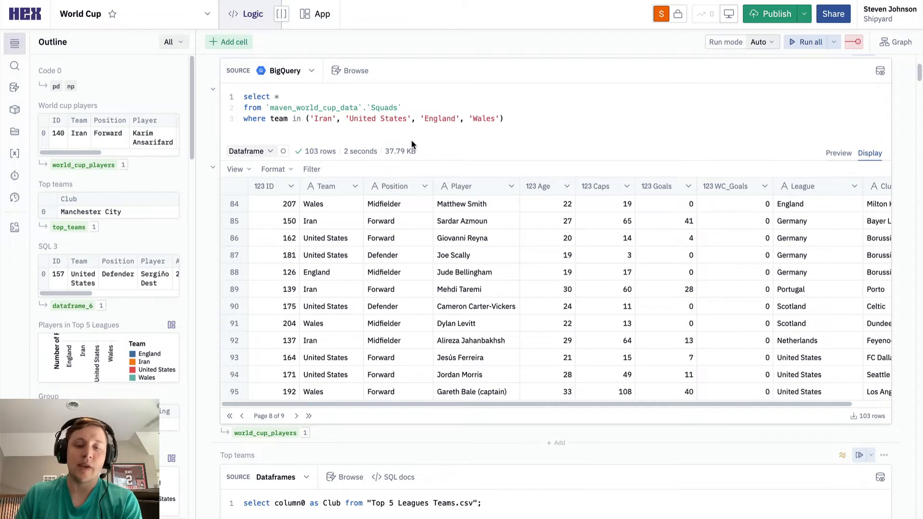
Review the Top teams query and open the project's file list to locate its source, Top 5 Leagues Teams.csv.
scroll(410, 139, "down", 6)
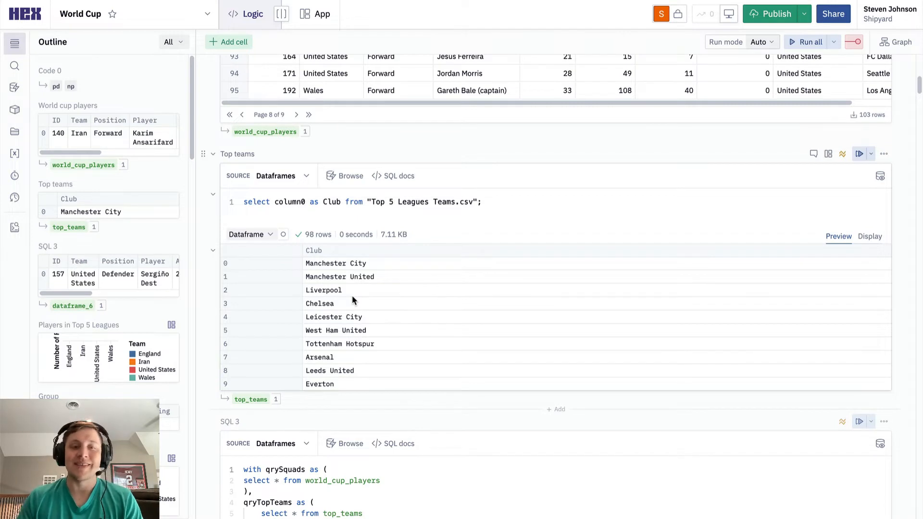
left_click(15, 131)
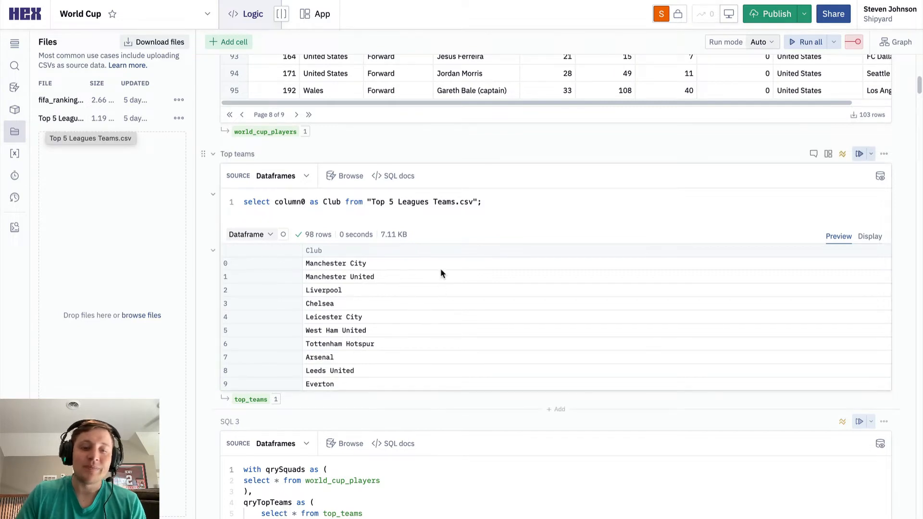
Review the SQL 3 query and inspect the in_top_league column on the first page of its results.
scroll(408, 226, "down", 6)
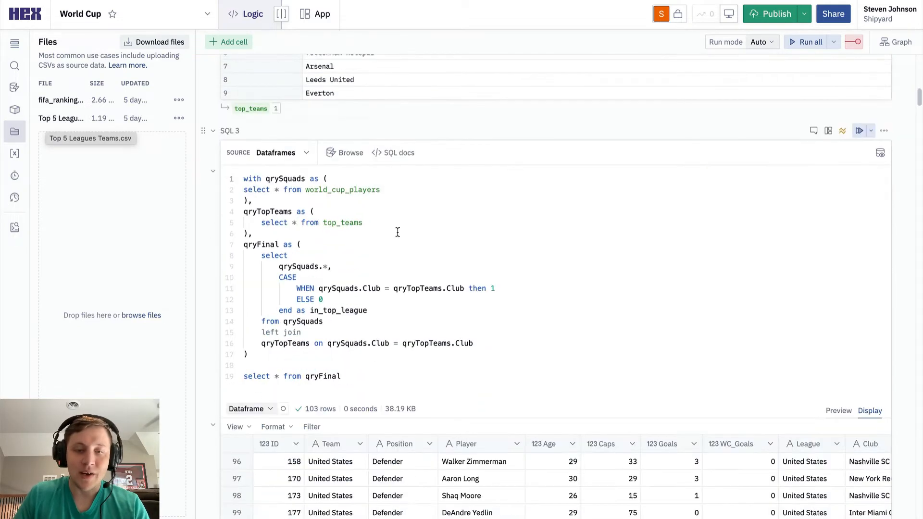
scroll(397, 233, "down", 1)
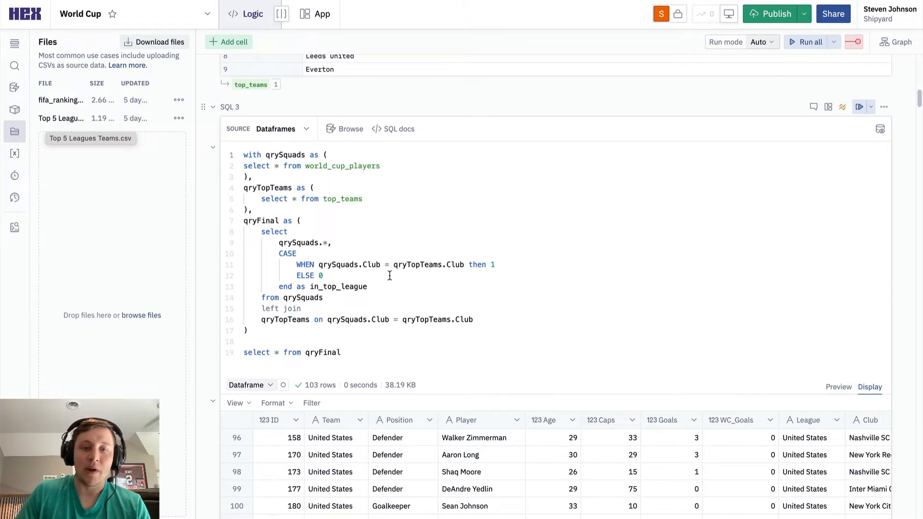
scroll(389, 276, "down", 2)
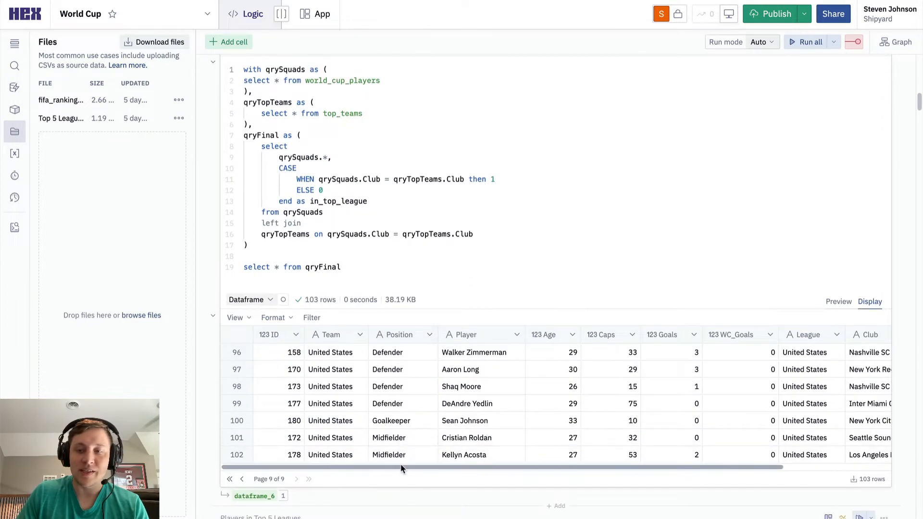
left_click_drag(402, 469, 624, 428)
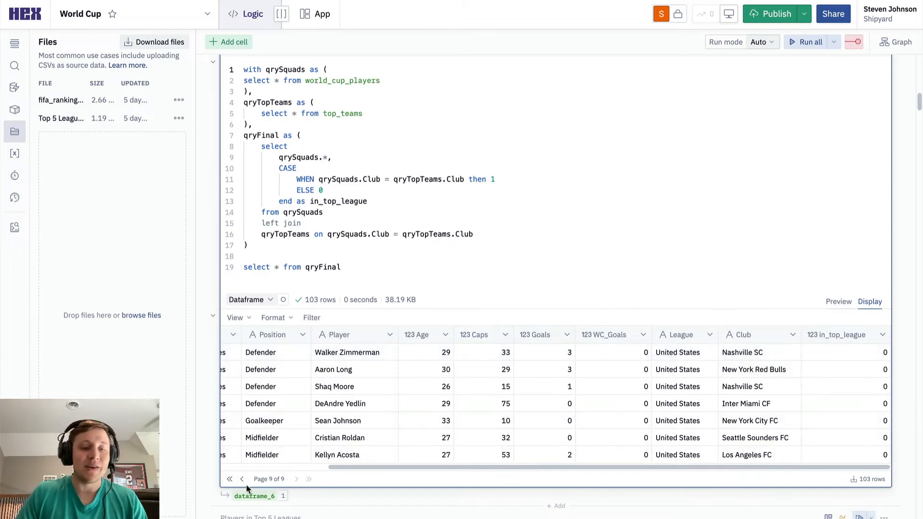
left_click(230, 479)
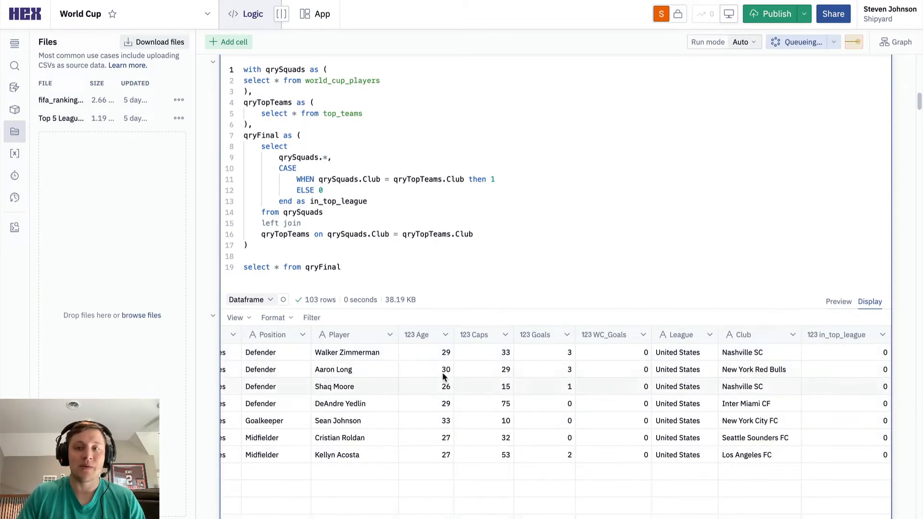
scroll(463, 359, "down", 2)
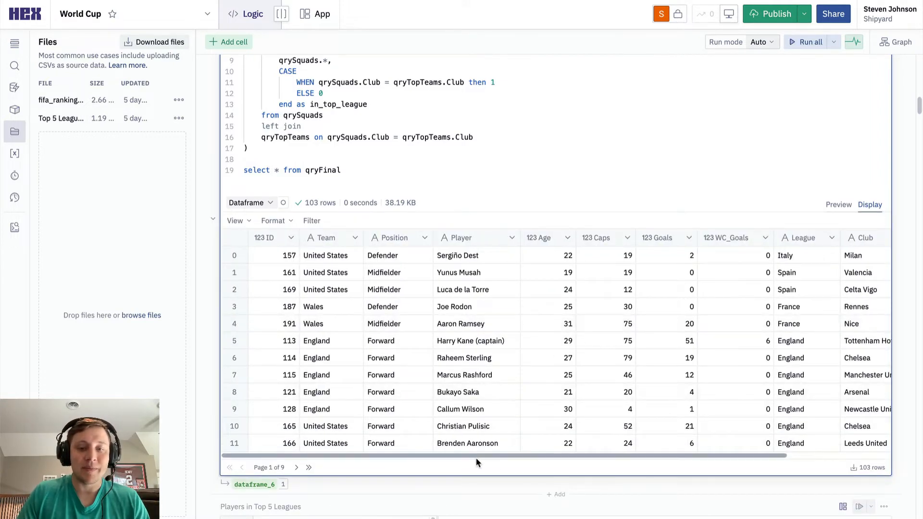
left_click_drag(475, 457, 599, 455)
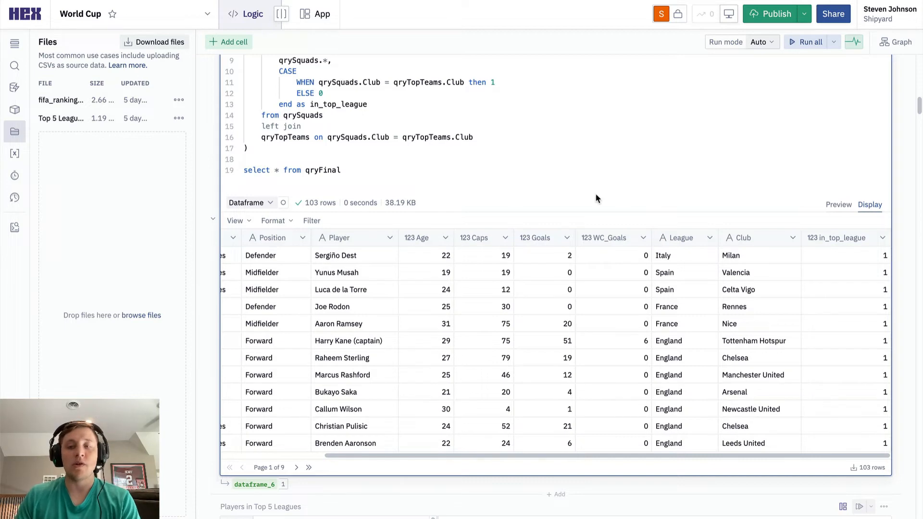
Examine the Players in Top 5 Leagues bar chart and show the details of the England bar.
scroll(595, 194, "down", 5)
scroll(246, 220, "down", 1)
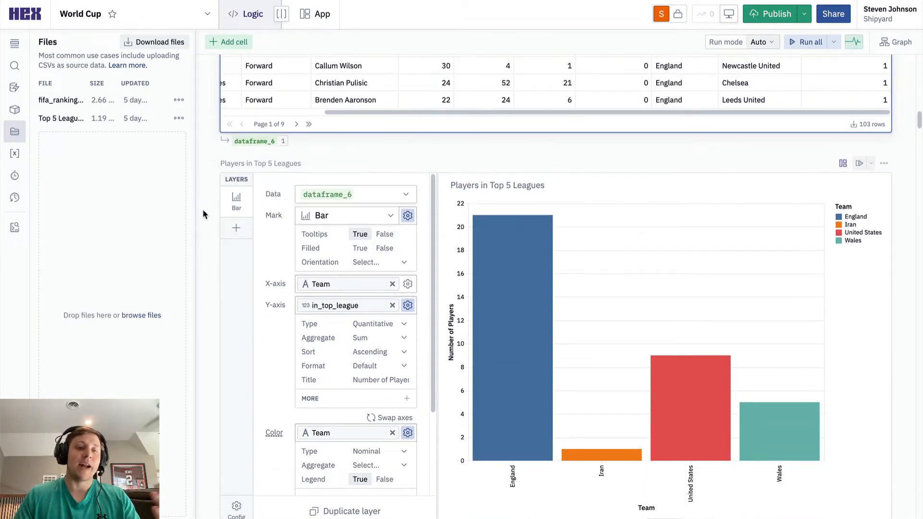
scroll(205, 214, "down", 1)
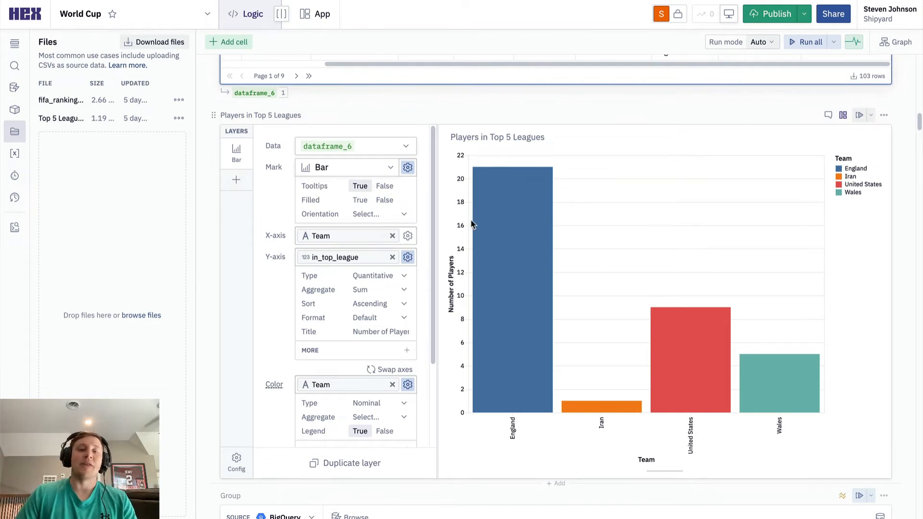
mouse_move(530, 202)
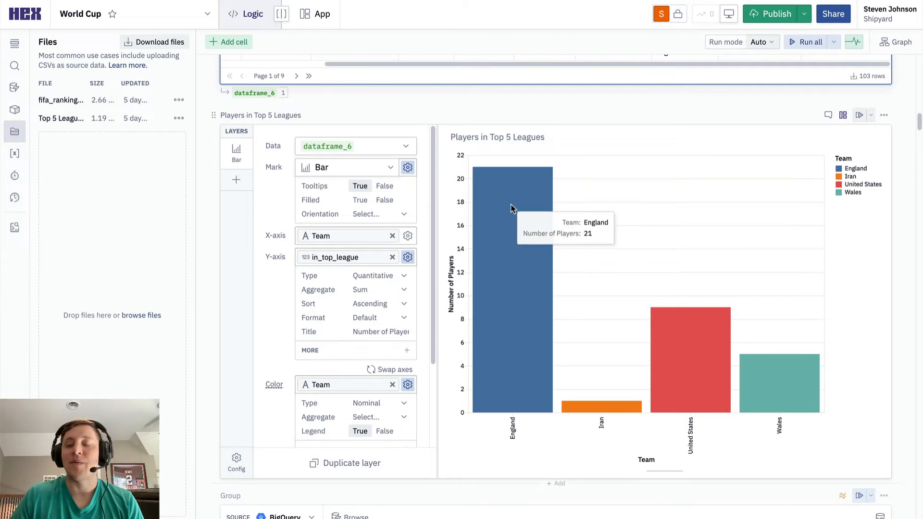
Review the Group query on the Groups table and the FIFA Rankings point chart built from it.
scroll(211, 222, "down", 7)
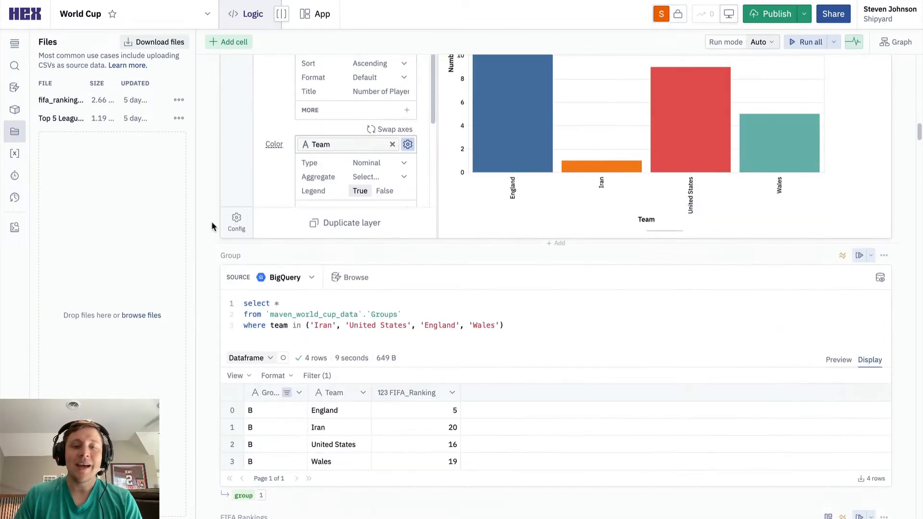
scroll(212, 224, "down", 1)
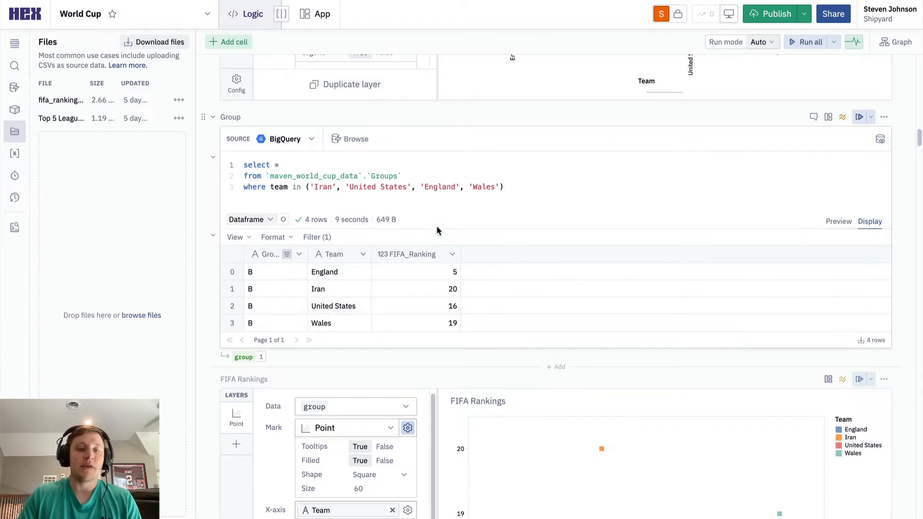
scroll(454, 282, "down", 6)
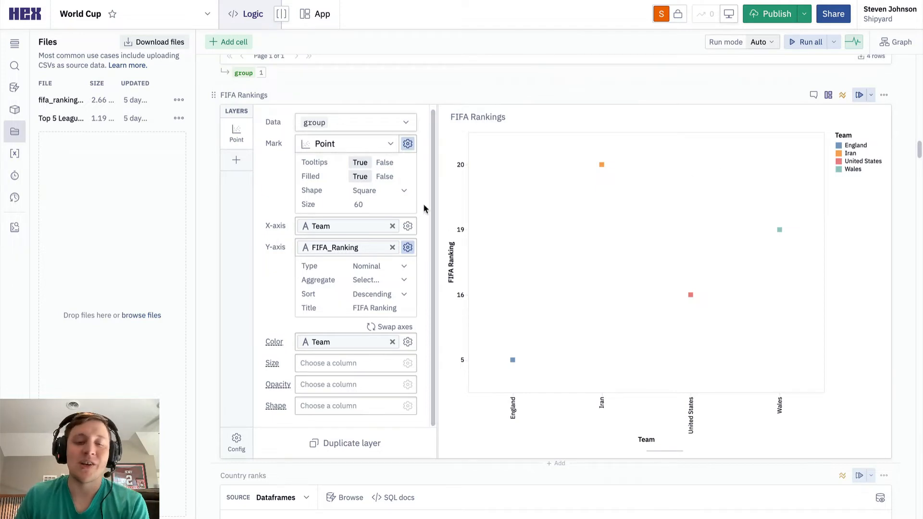
Look over the Country ranks query and the No wc matches home and away queries with their results.
scroll(428, 339, "down", 6)
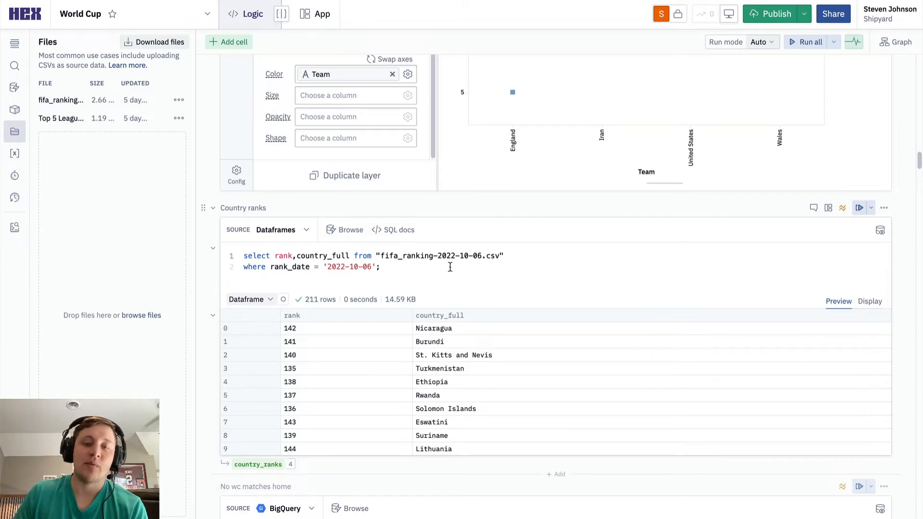
scroll(486, 308, "down", 10)
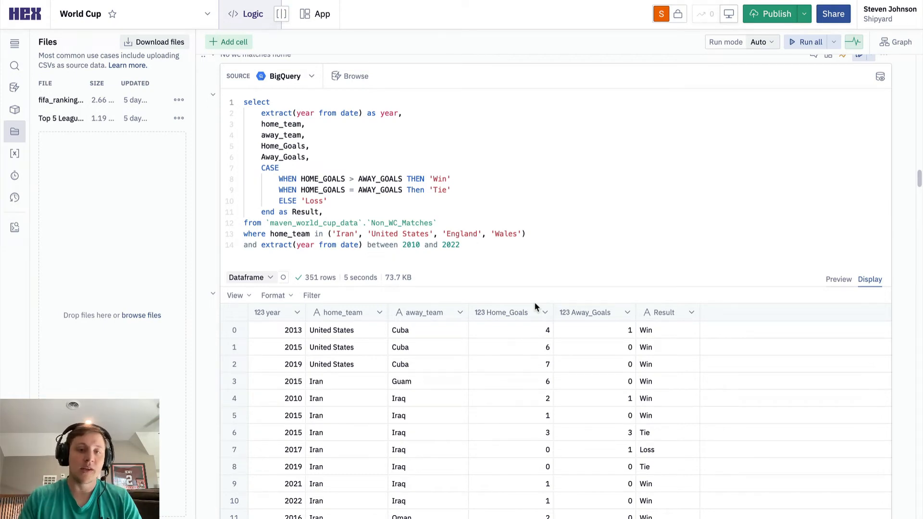
scroll(412, 237, "down", 5)
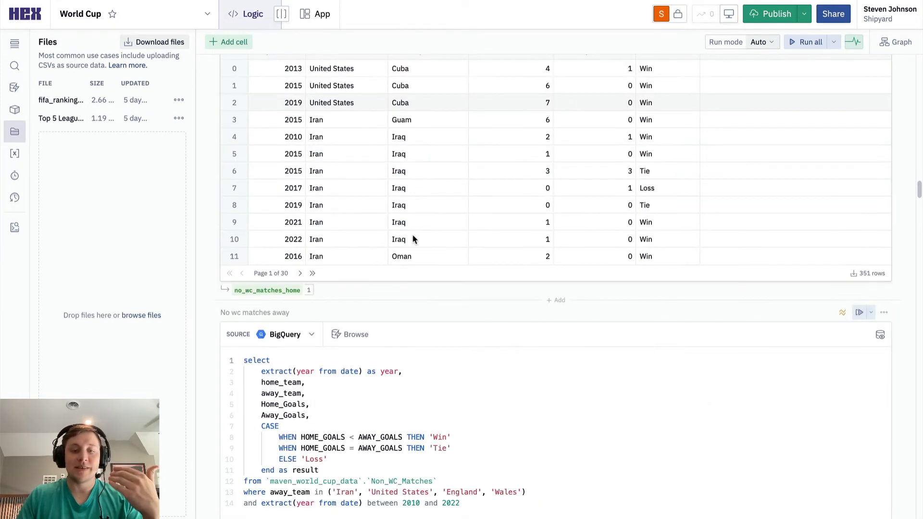
scroll(411, 234, "down", 4)
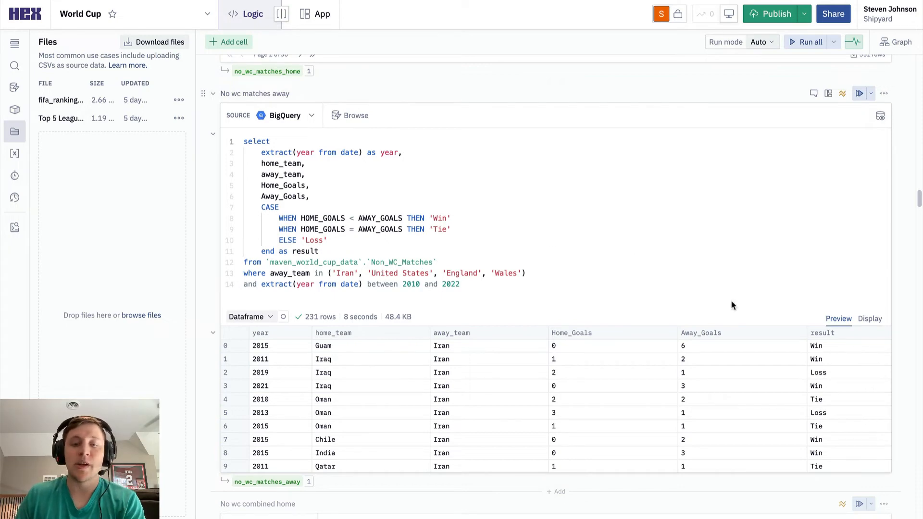
Examine the No wc combined home query and its ranked match results, and check where the no_wc_combined_home dataframe is referenced.
scroll(839, 379, "down", 10)
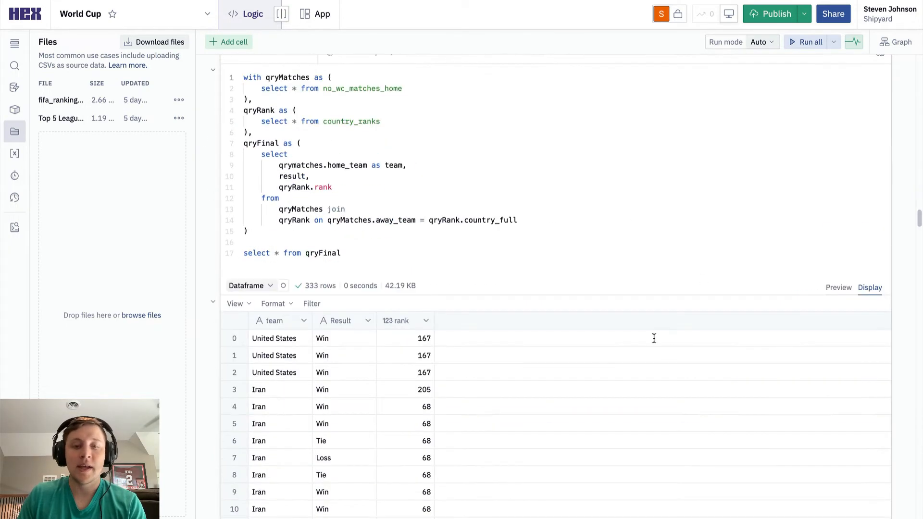
scroll(476, 255, "down", 5)
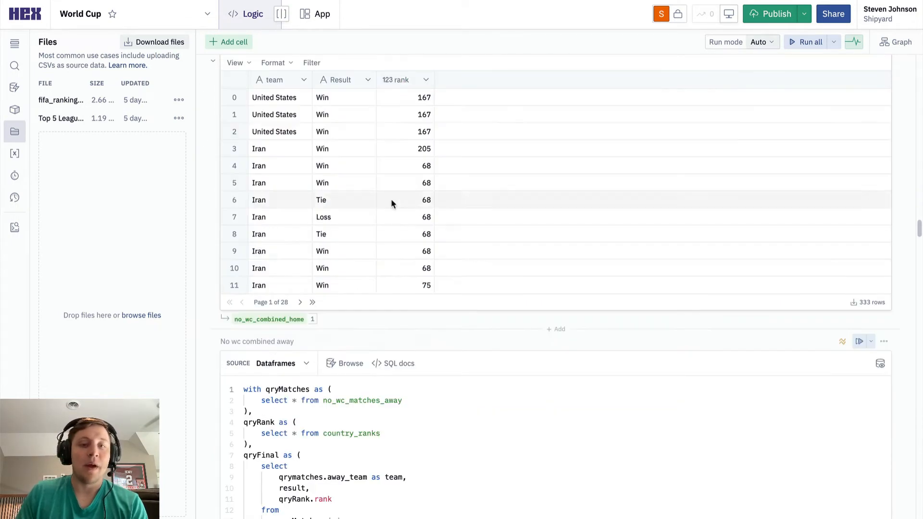
scroll(391, 201, "up", 3)
scroll(391, 201, "up", 2)
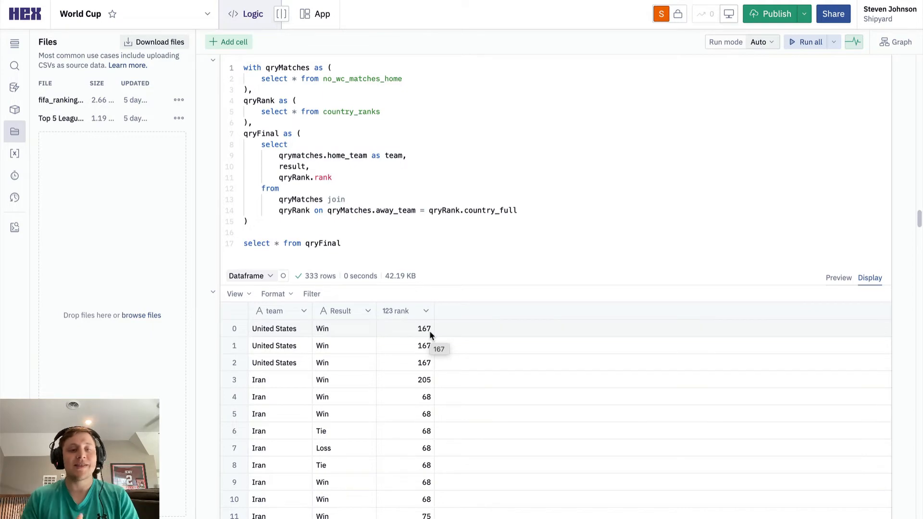
scroll(428, 331, "down", 5)
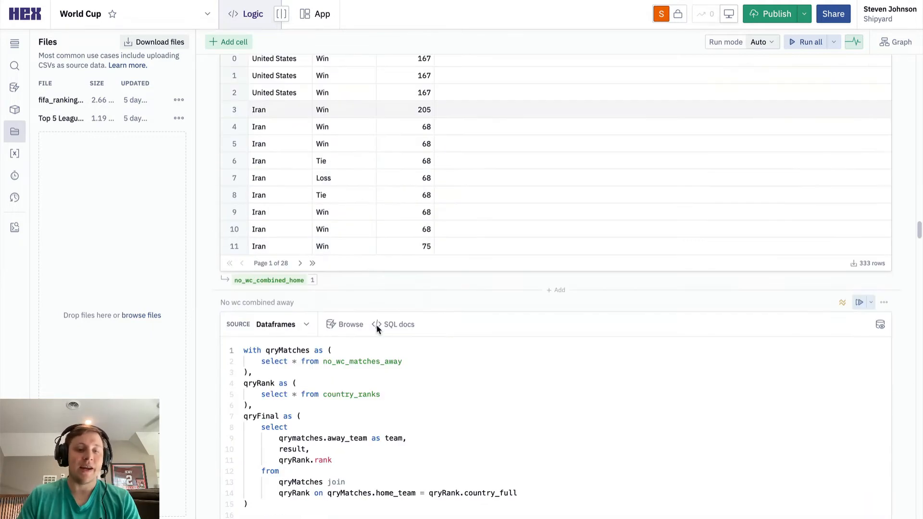
scroll(377, 323, "up", 1)
scroll(377, 328, "up", 1)
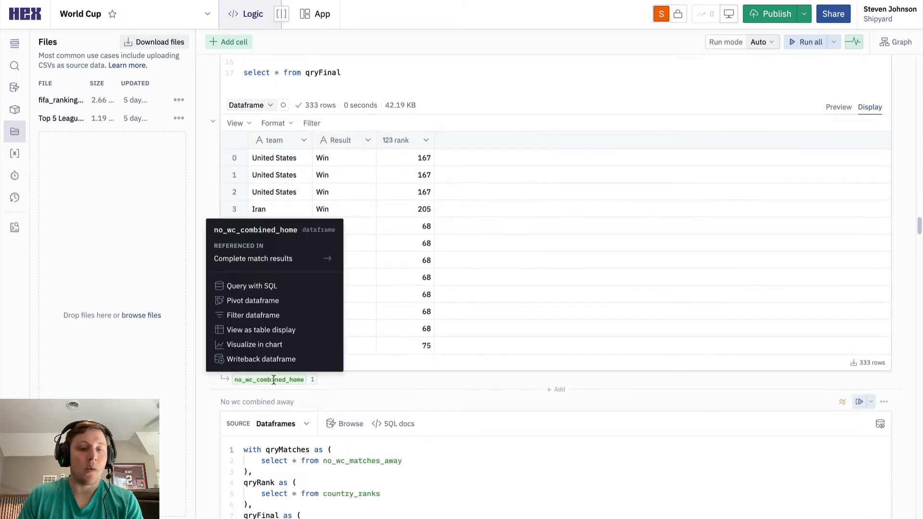
mouse_move(274, 380)
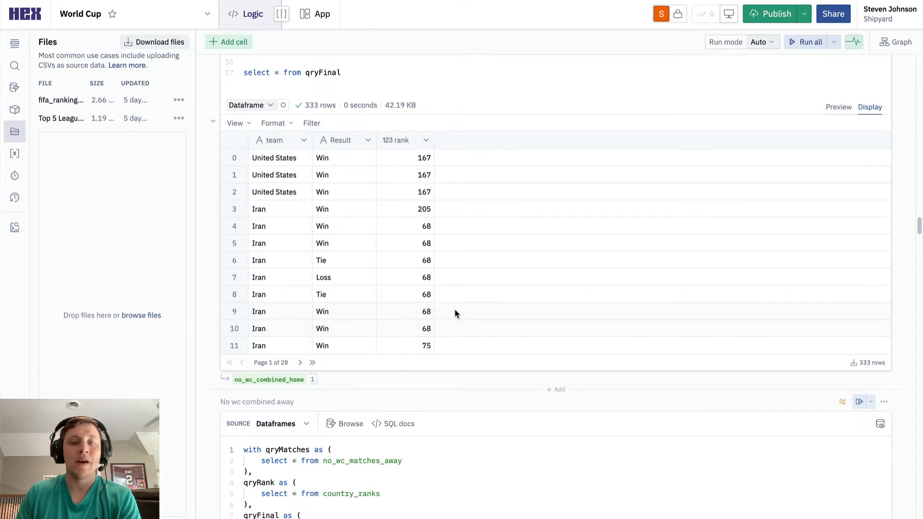
scroll(465, 310, "down", 1)
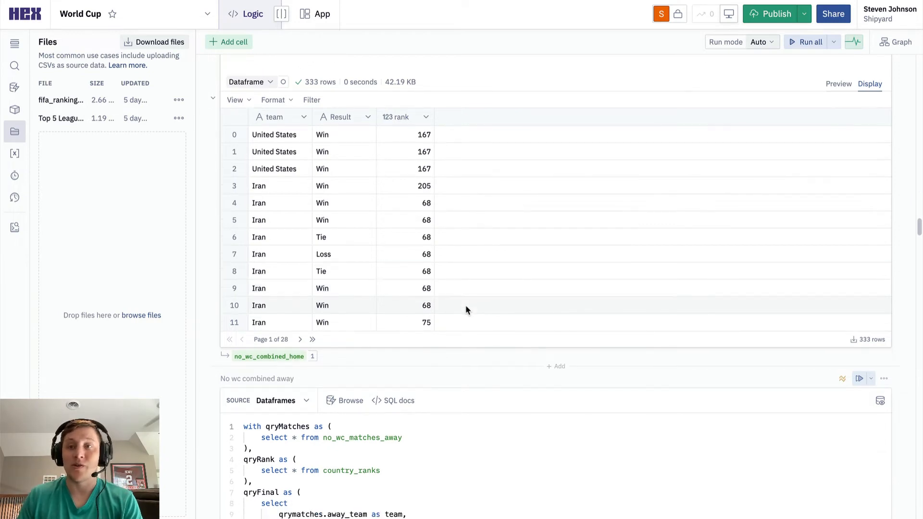
Look through the No wc combined away query and the World Cup match queries that follow, down to Wc combined home.
scroll(465, 310, "down", 15)
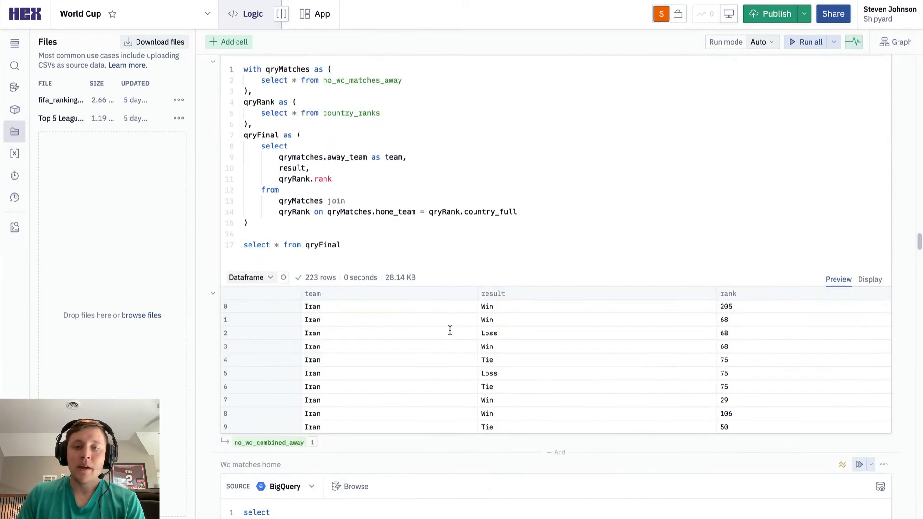
scroll(404, 303, "down", 13)
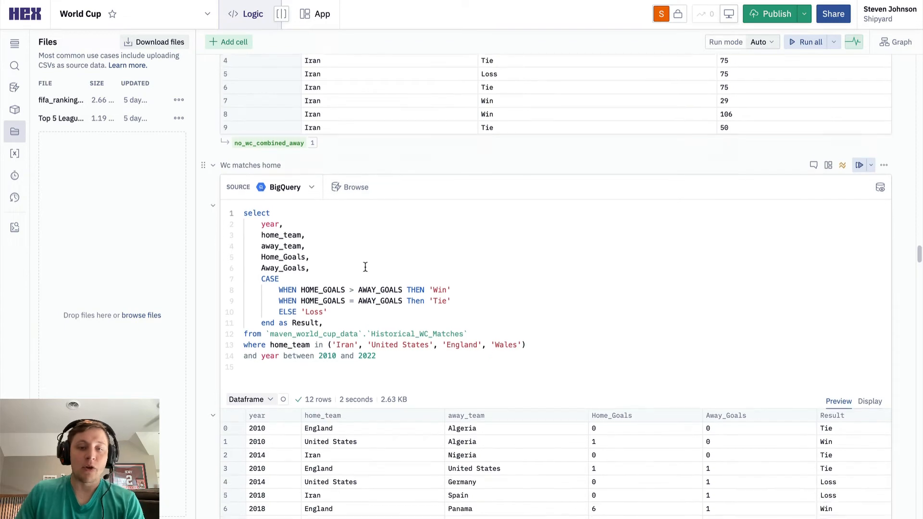
scroll(366, 267, "down", 2)
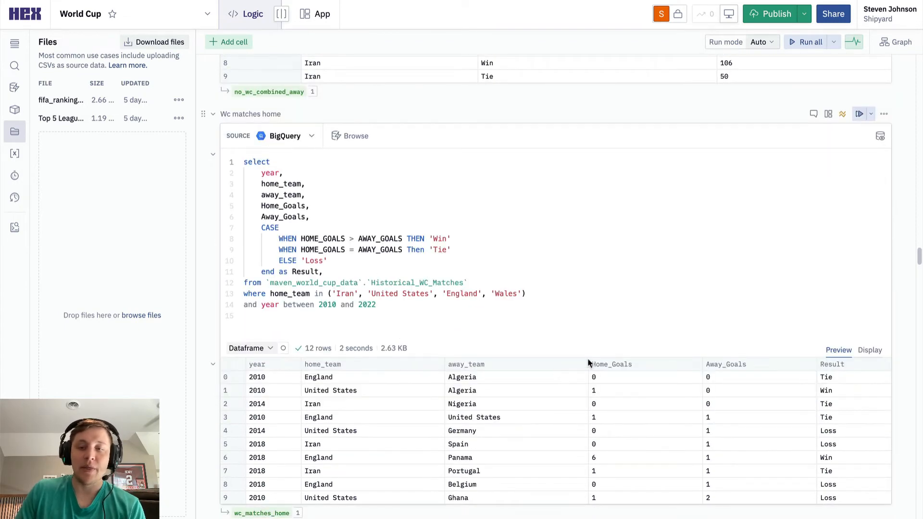
scroll(517, 367, "down", 20)
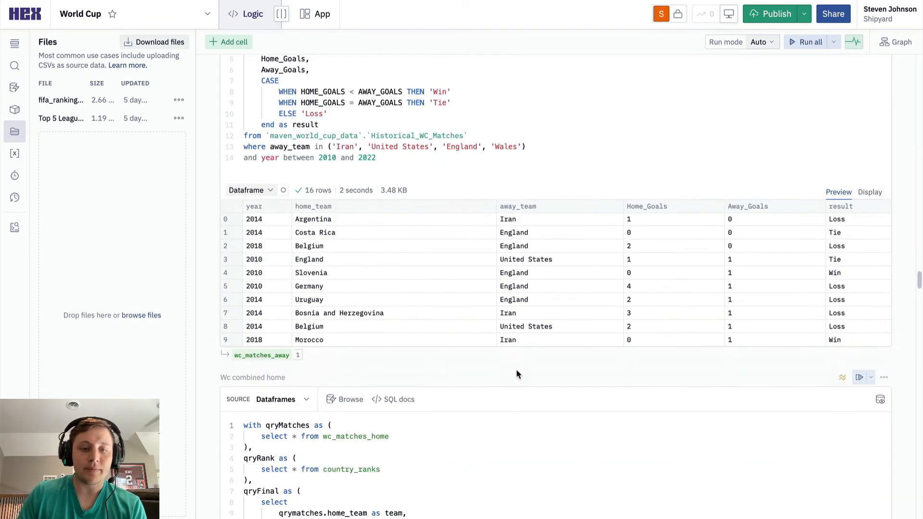
scroll(515, 368, "down", 14)
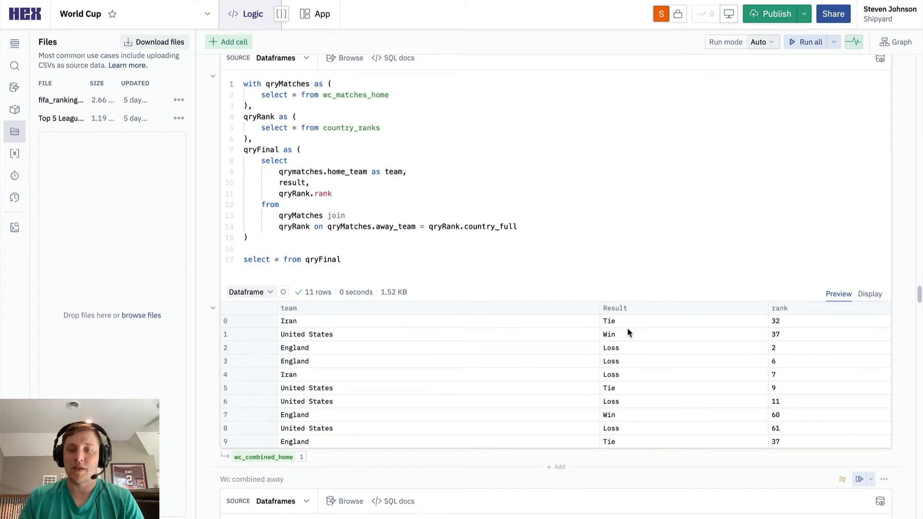
Look over the Wc combined away results and the Complete match results query that unions the four combined dataframes.
scroll(627, 334, "down", 15)
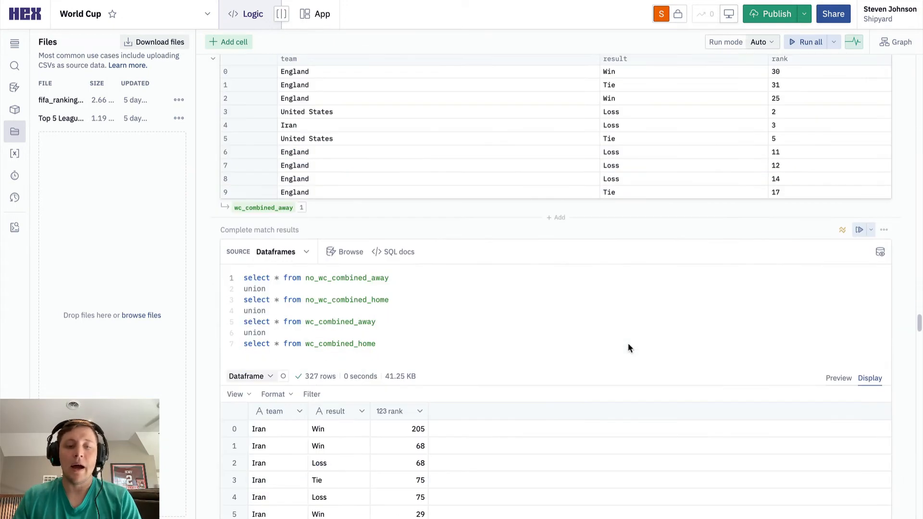
scroll(410, 286, "down", 1)
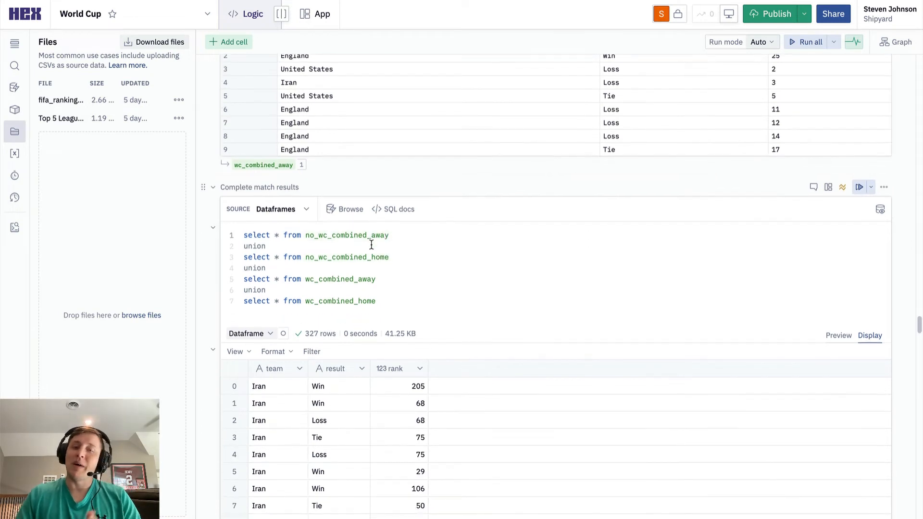
scroll(288, 250, "down", 2)
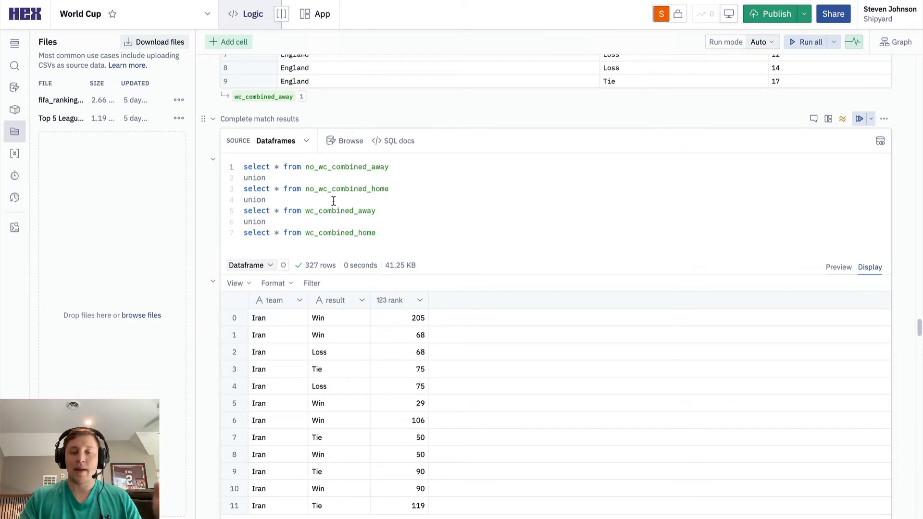
Examine the Top 10 results query, its points per result, and the condition limiting opponents to ranks below 11.
scroll(378, 200, "down", 10)
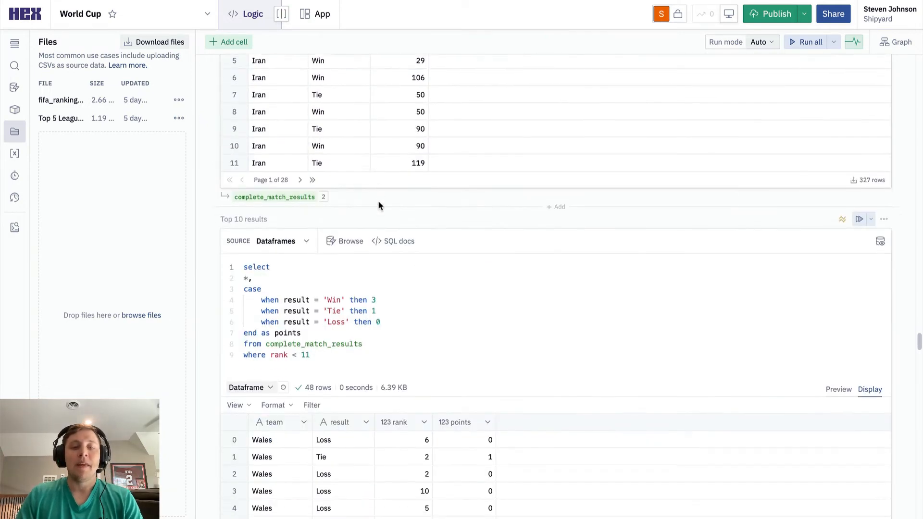
scroll(379, 206, "down", 2)
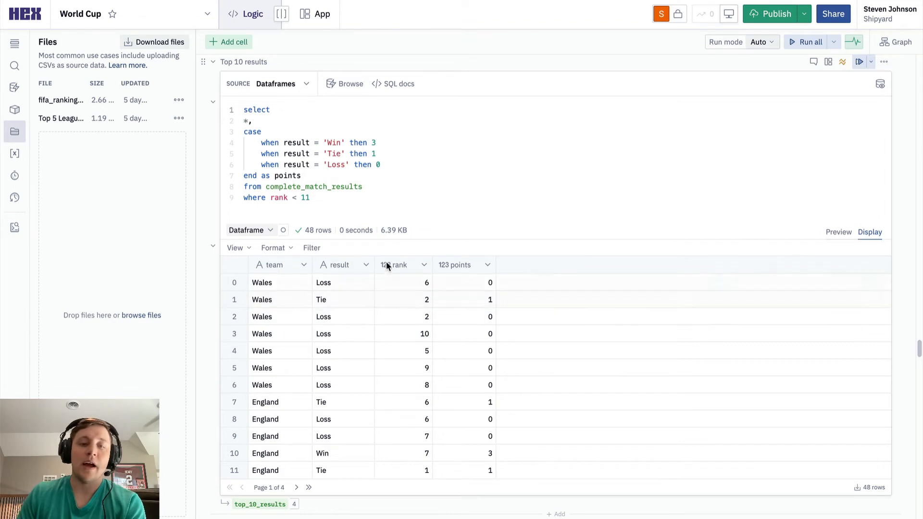
scroll(334, 308, "down", 3)
scroll(335, 311, "up", 1)
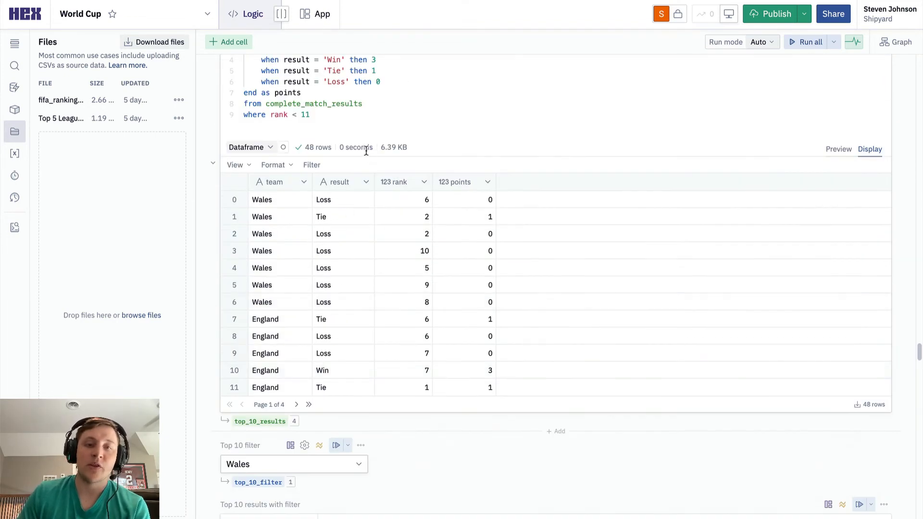
left_click(325, 116)
left_click_drag(297, 117, 273, 117)
left_click(316, 112)
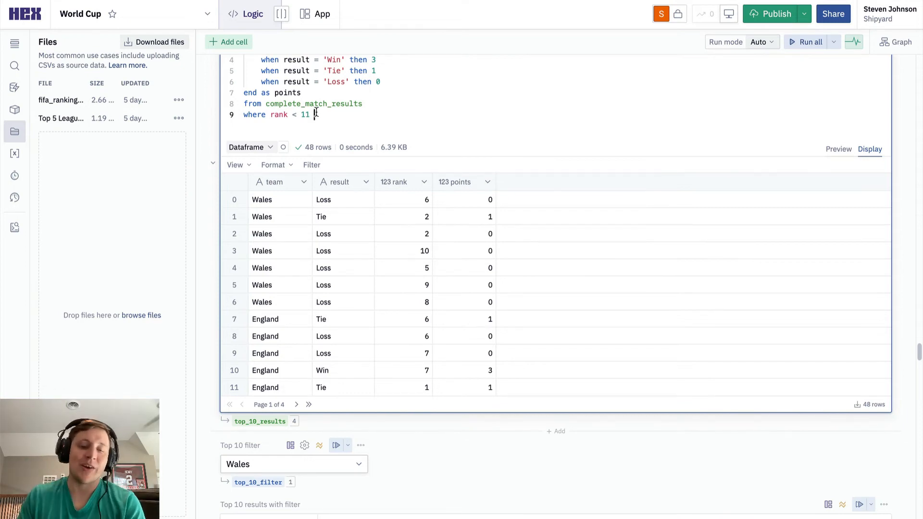
Review the Top 10 results with filter query and the filtered match rows for Wales.
scroll(320, 113, "down", 4)
scroll(376, 111, "down", 5)
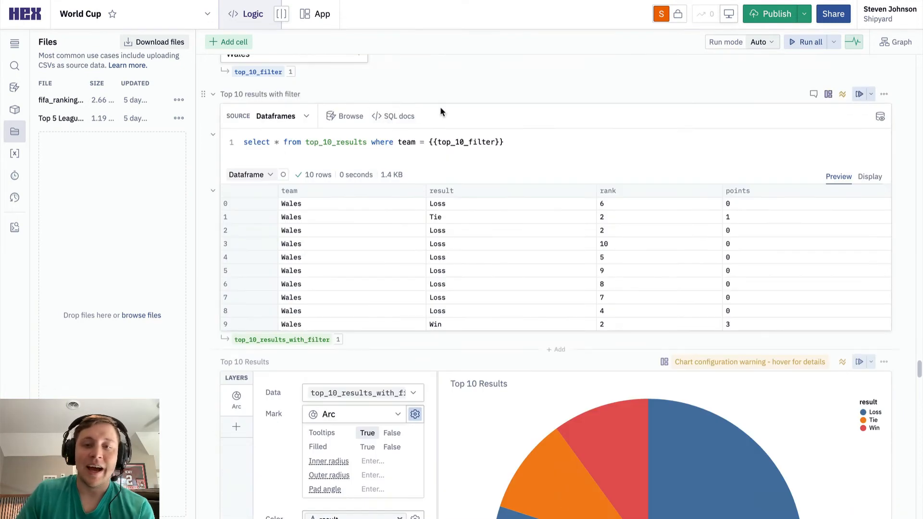
scroll(361, 112, "down", 2)
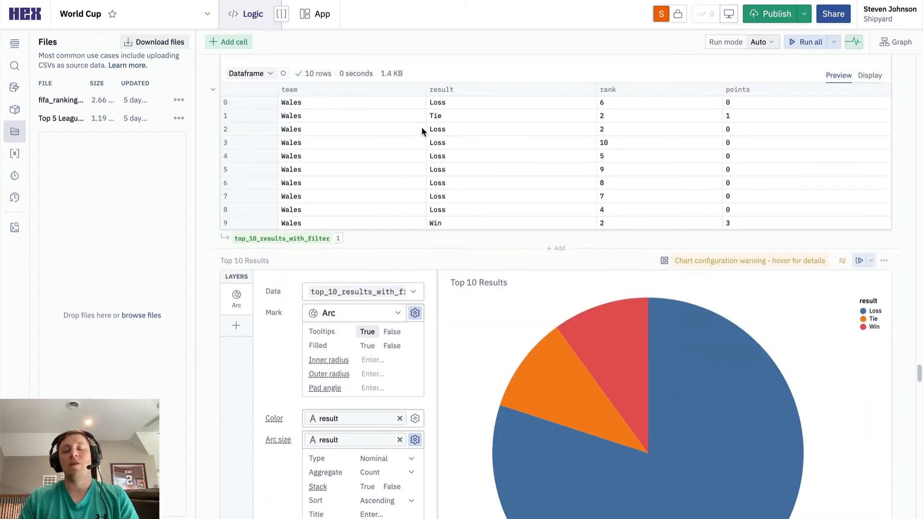
scroll(422, 127, "up", 1)
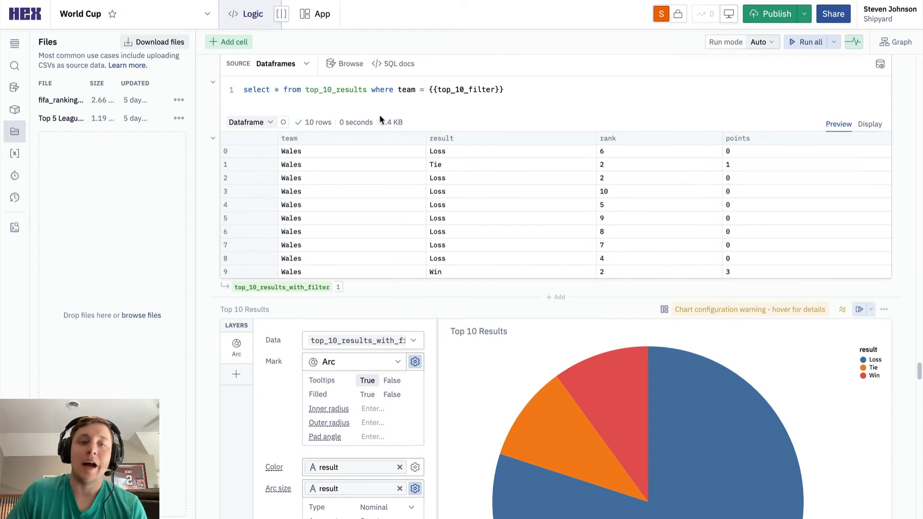
scroll(565, 187, "down", 2)
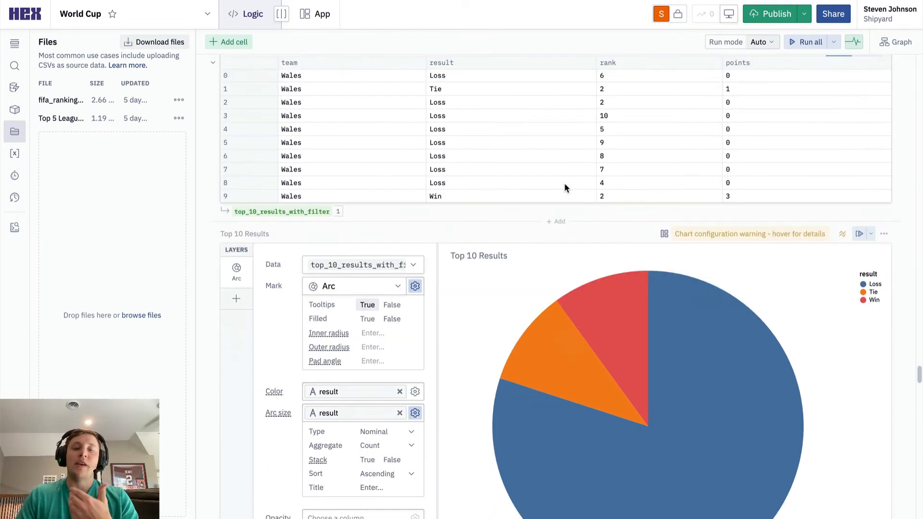
Inspect the win, tie and loss slices of the Top 10 Results pie chart against the filtered match rows.
scroll(564, 188, "down", 2)
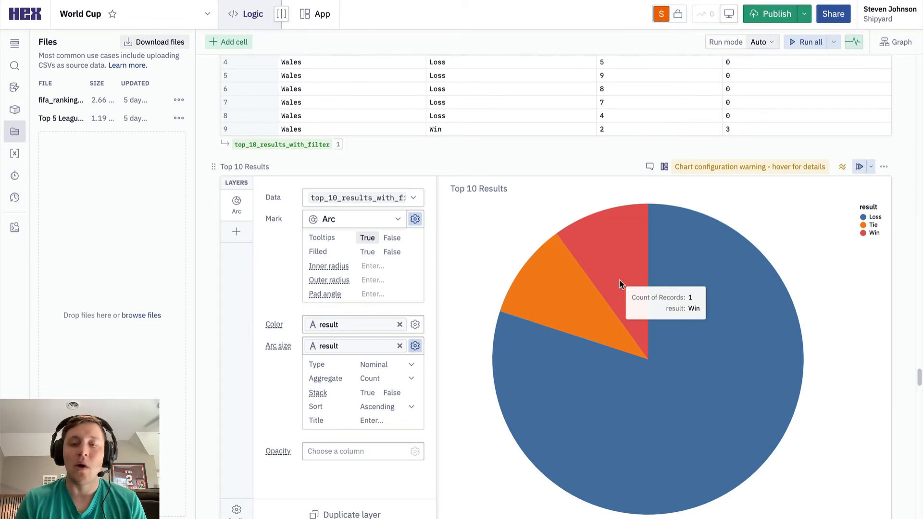
scroll(468, 234, "up", 5)
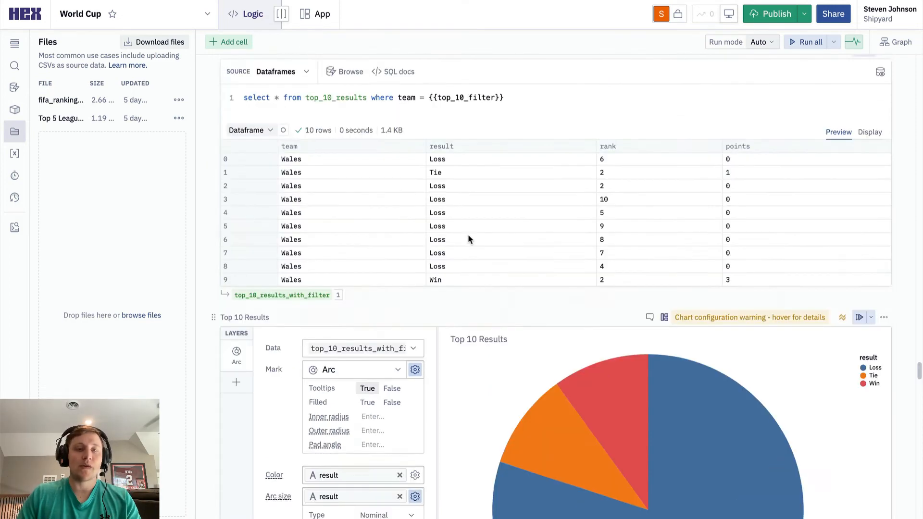
scroll(428, 182, "down", 5)
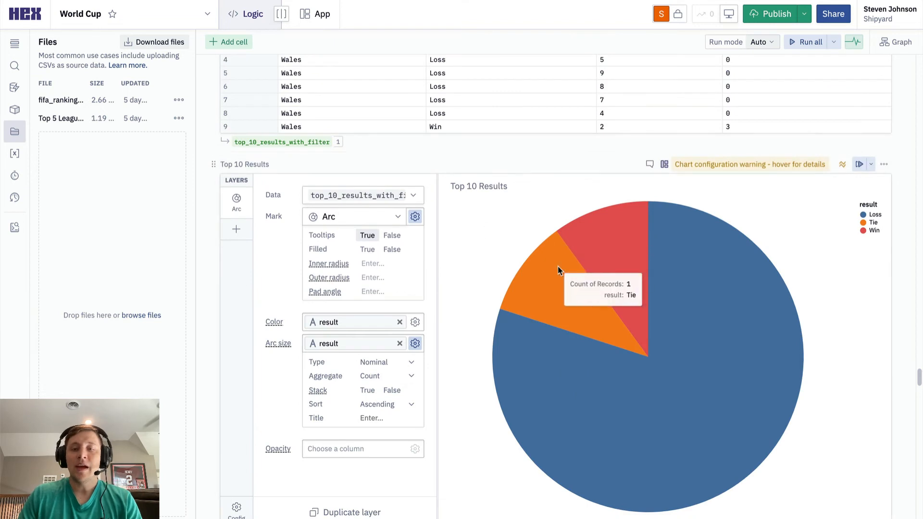
mouse_move(599, 248)
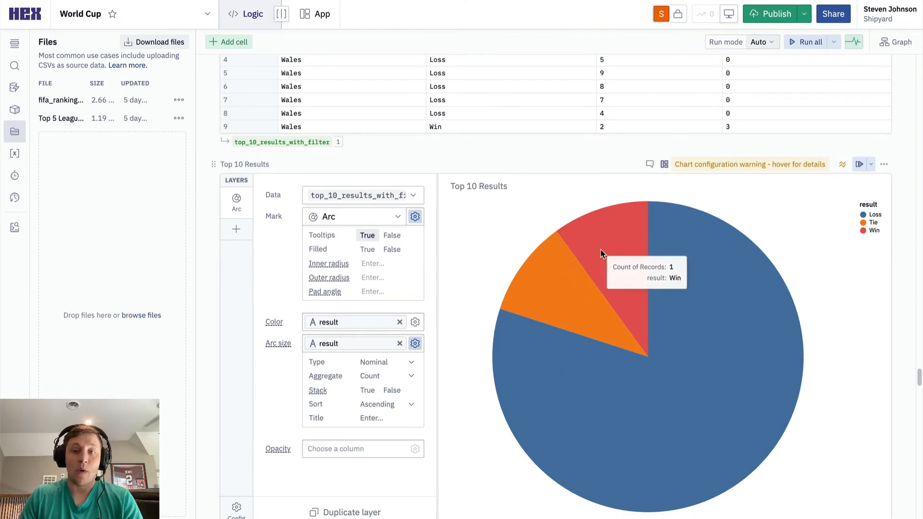
mouse_move(532, 287)
mouse_move(617, 387)
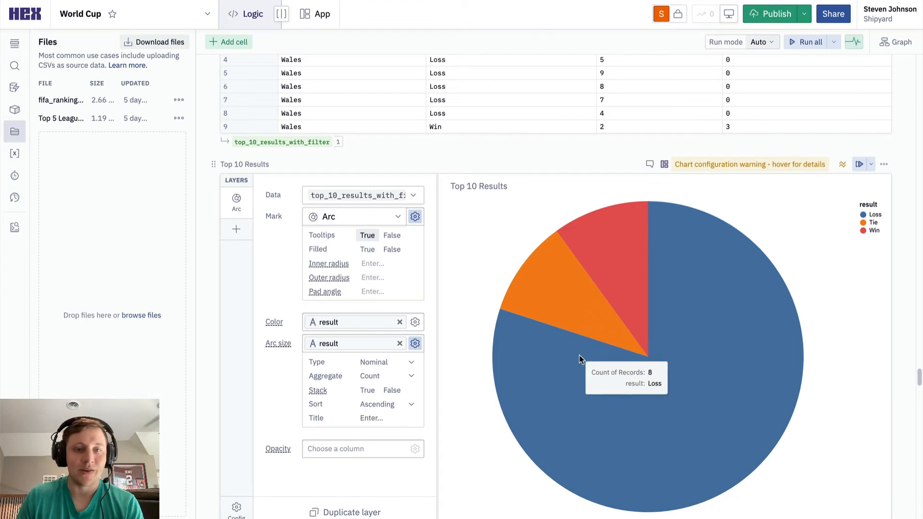
Check the top_10_filter reference in the filtered query and view the team choices offered by the Top 10 filter.
scroll(501, 272, "up", 7)
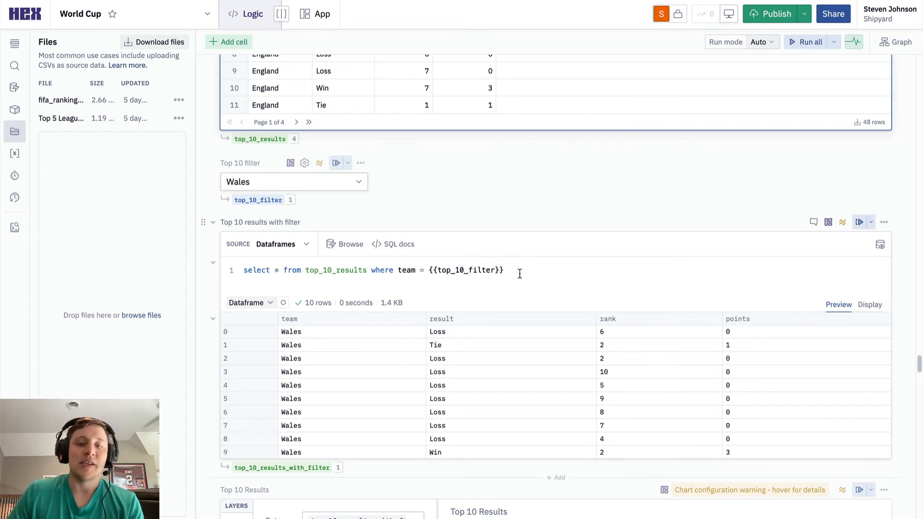
left_click_drag(520, 273, 428, 270)
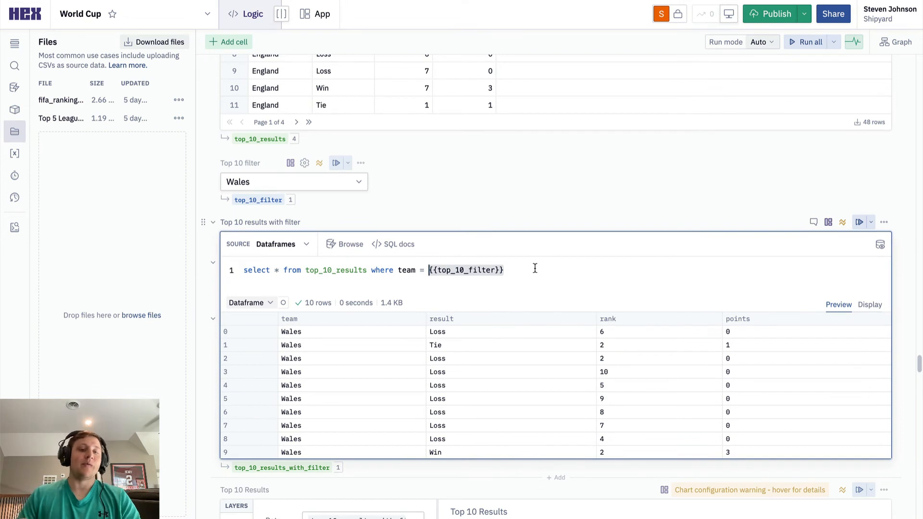
left_click(312, 186)
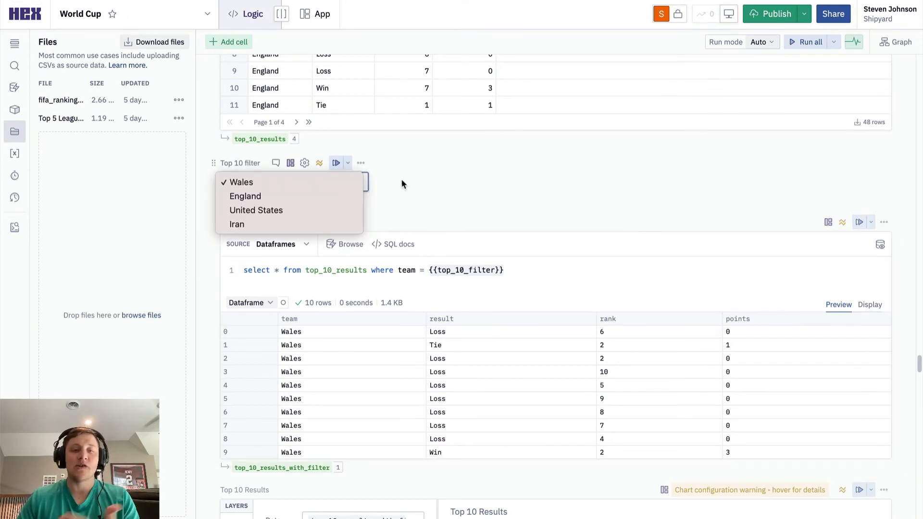
Review the mid range results cells for ranks 11 to 30, from the points query through to the pie chart.
scroll(491, 241, "down", 10)
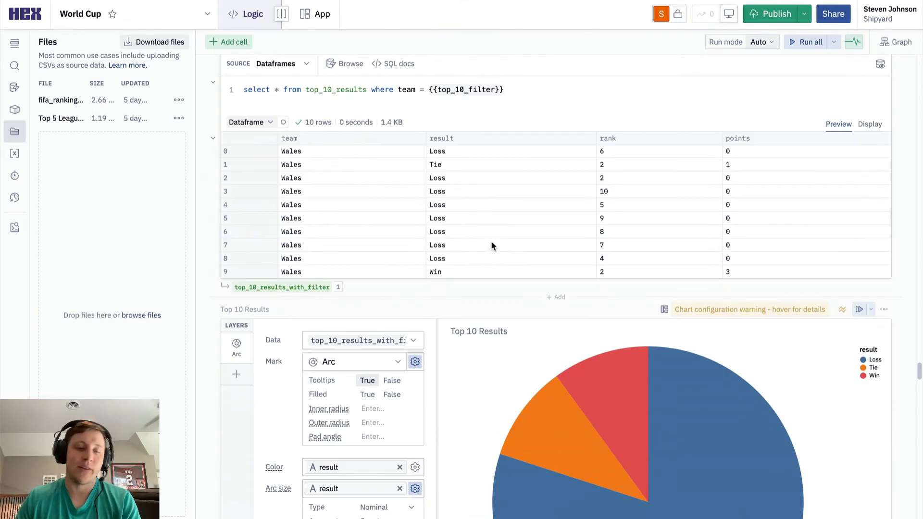
scroll(491, 241, "down", 3)
scroll(473, 262, "down", 4)
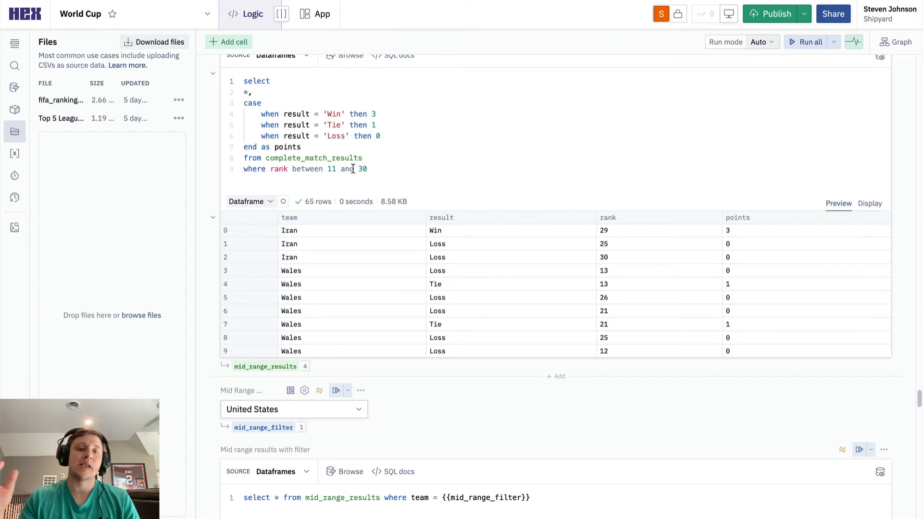
scroll(410, 260, "down", 9)
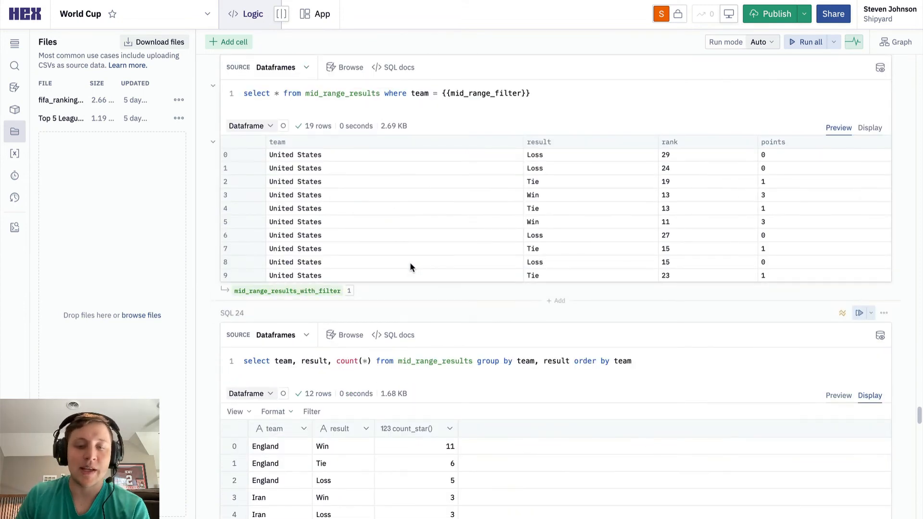
scroll(409, 262, "down", 4)
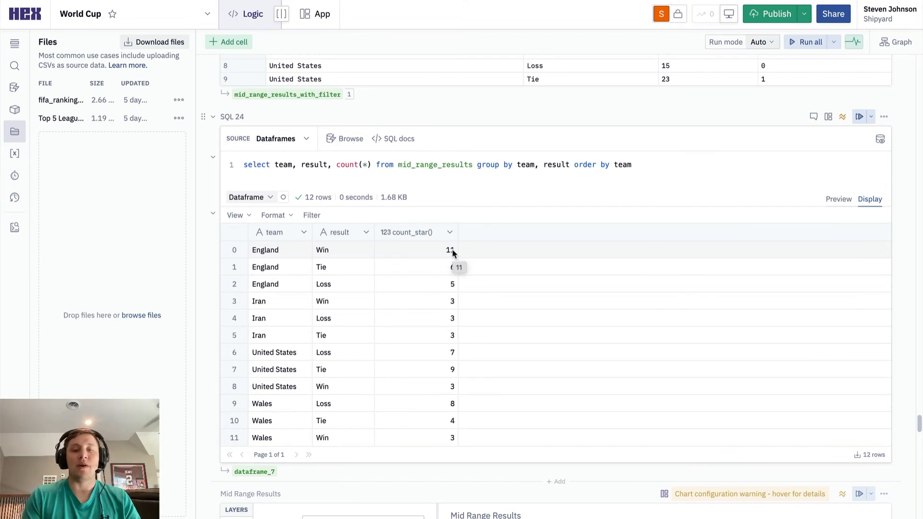
scroll(452, 252, "down", 10)
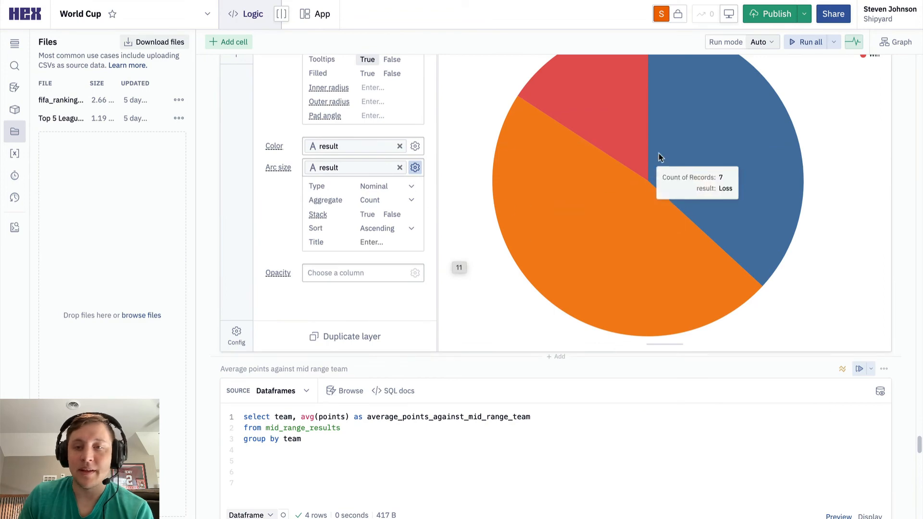
Look over the queries averaging each team's points against mid range and top 10 opponents.
scroll(574, 218, "down", 5)
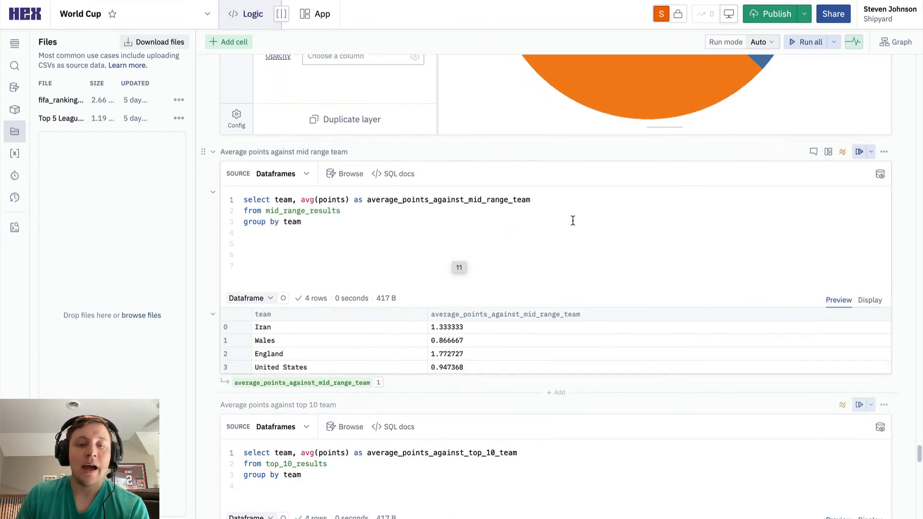
scroll(467, 294, "down", 1)
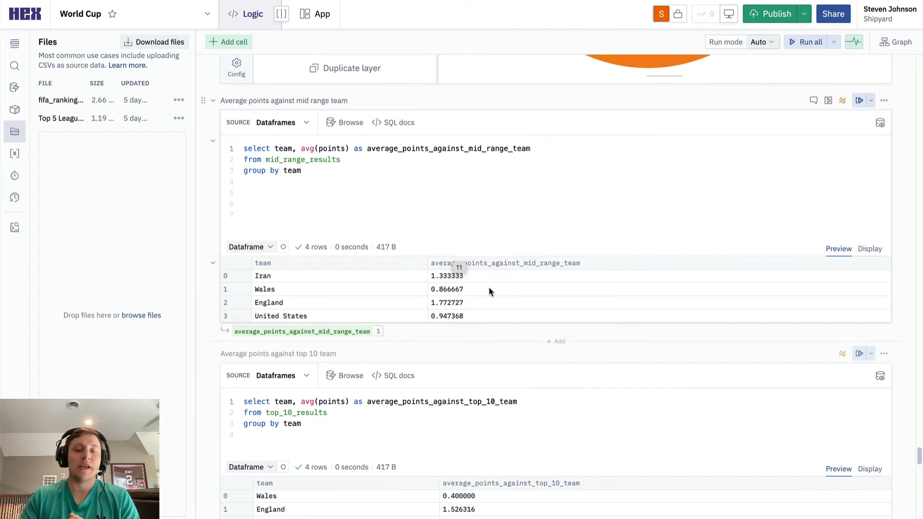
scroll(488, 287, "down", 6)
scroll(517, 251, "down", 5)
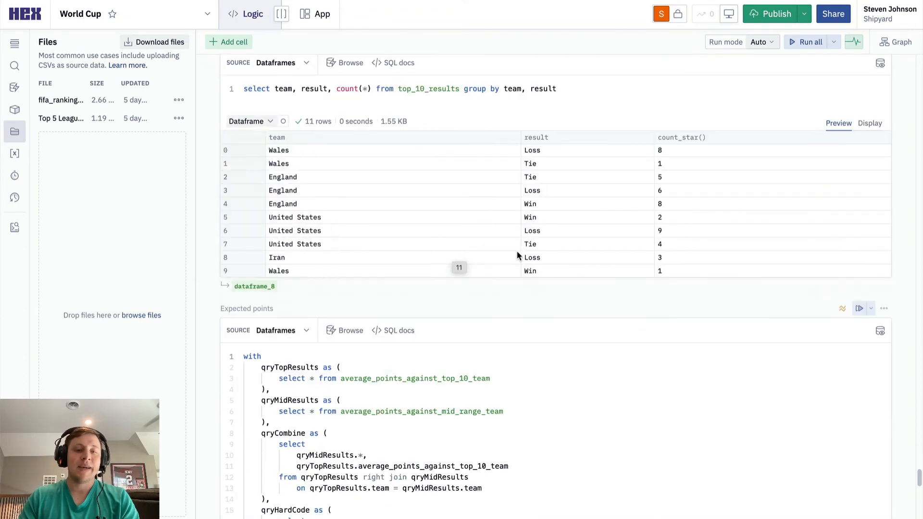
Examine the Expected points query with its results per team and the Expected Points from Group bar chart.
scroll(517, 255, "down", 6)
scroll(517, 252, "down", 5)
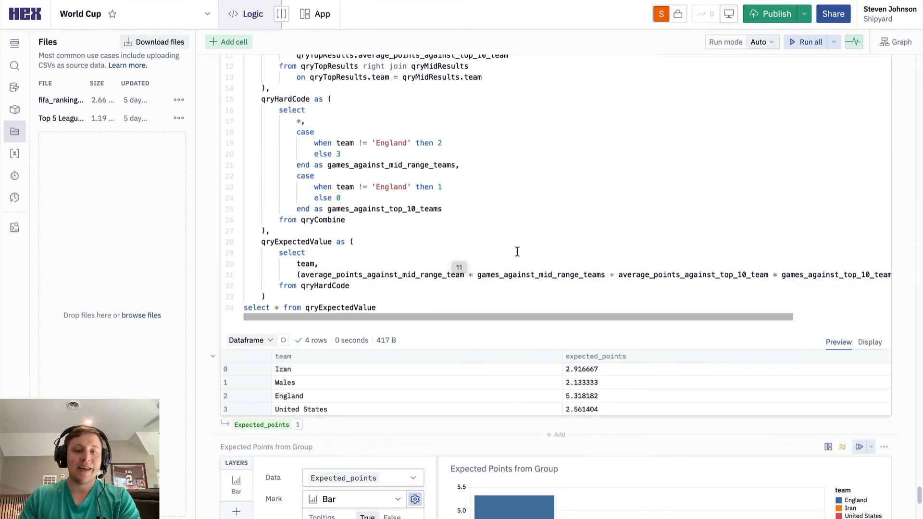
scroll(437, 290, "down", 1)
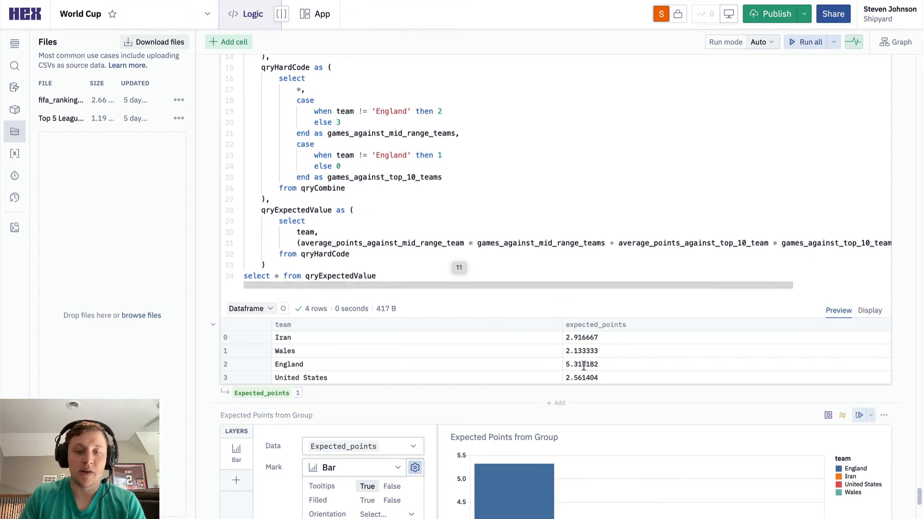
scroll(584, 363, "down", 5)
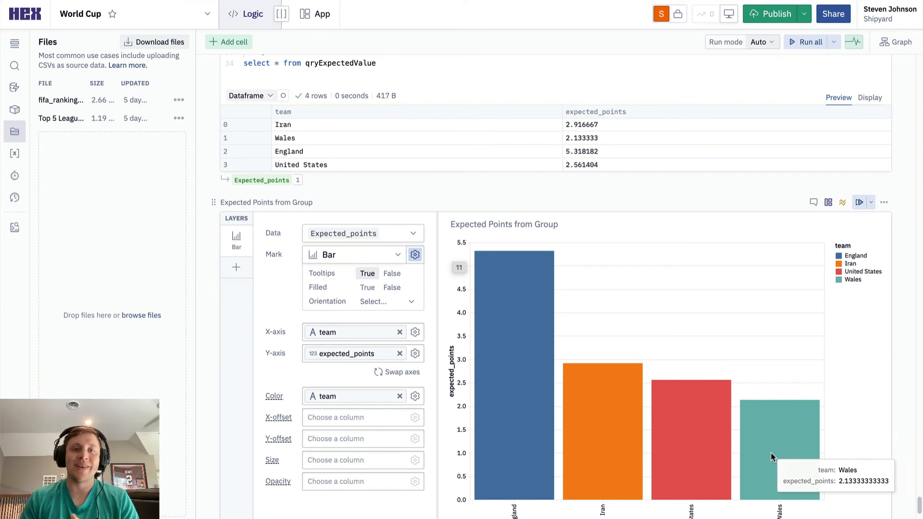
Open the notebook's App view and look through its published charts and tables down to the Top 10 Results.
left_click(321, 14)
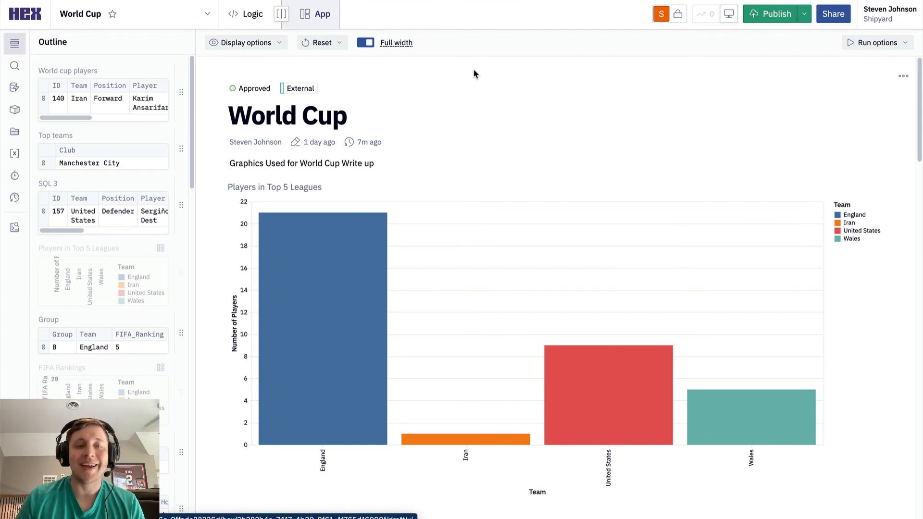
scroll(427, 124, "down", 1)
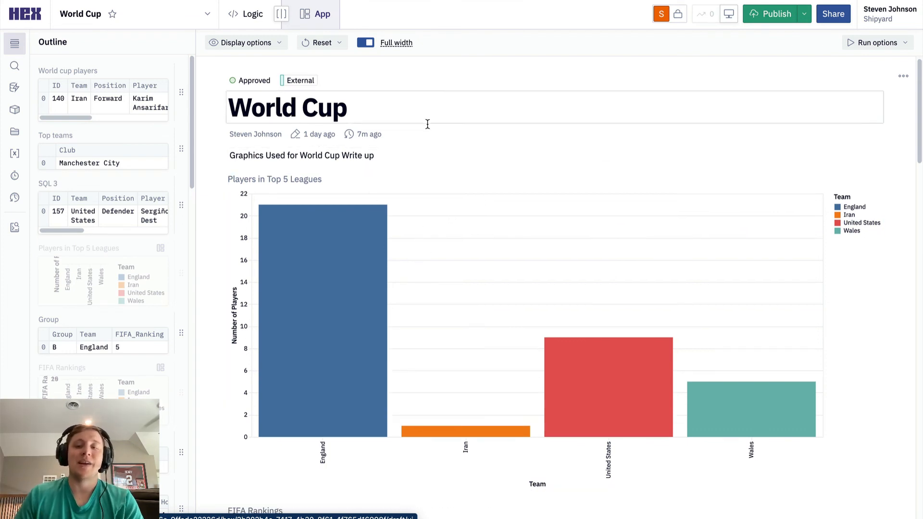
mouse_move(376, 228)
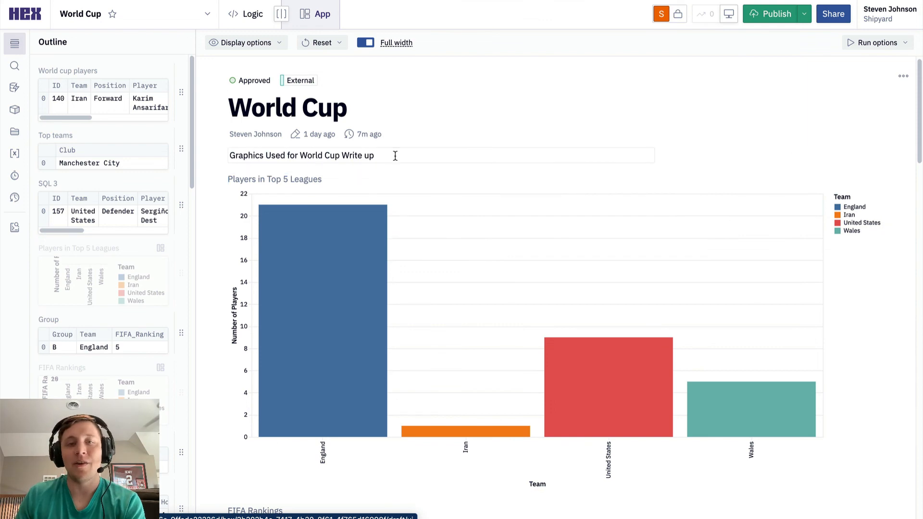
scroll(410, 116, "down", 1)
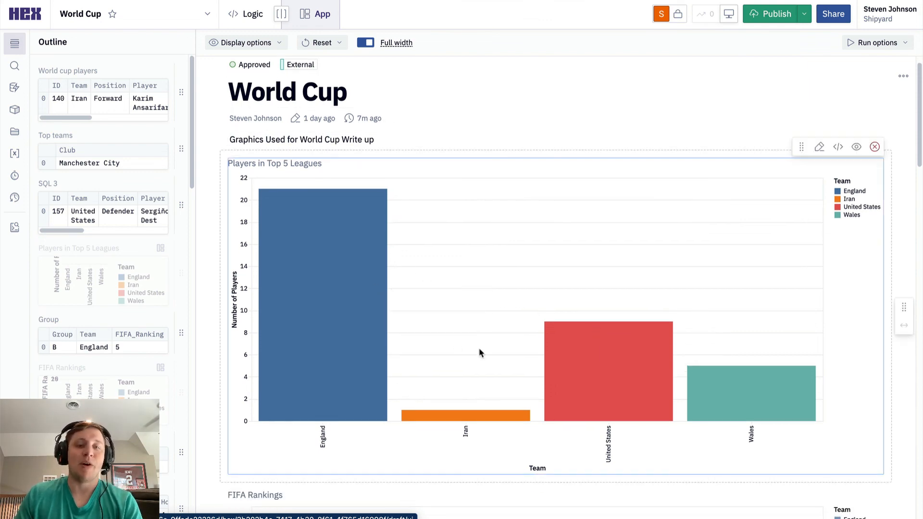
scroll(445, 329, "down", 9)
scroll(517, 245, "down", 5)
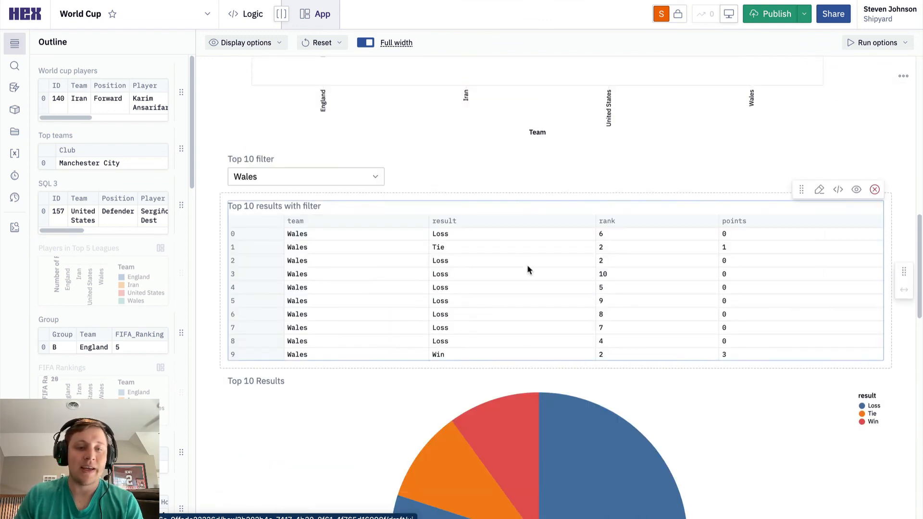
Set the app's Top 10 filter to United States.
left_click(331, 177)
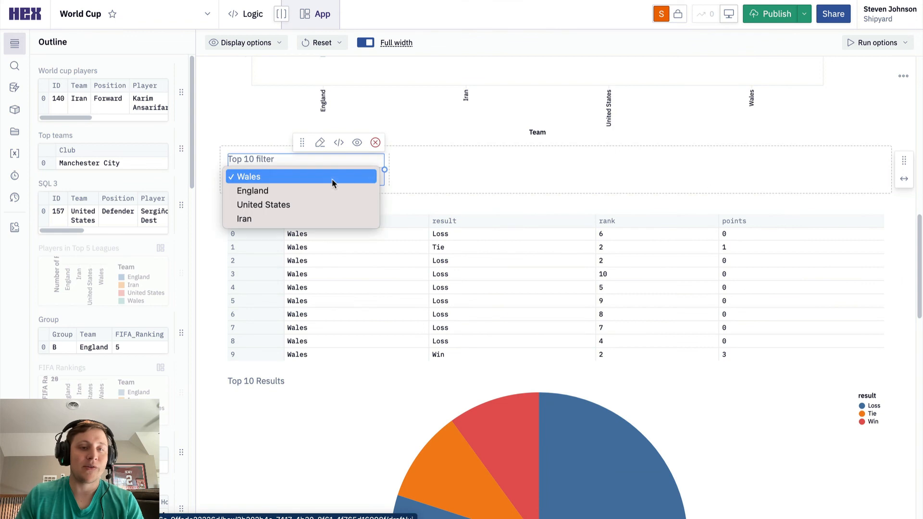
left_click(317, 204)
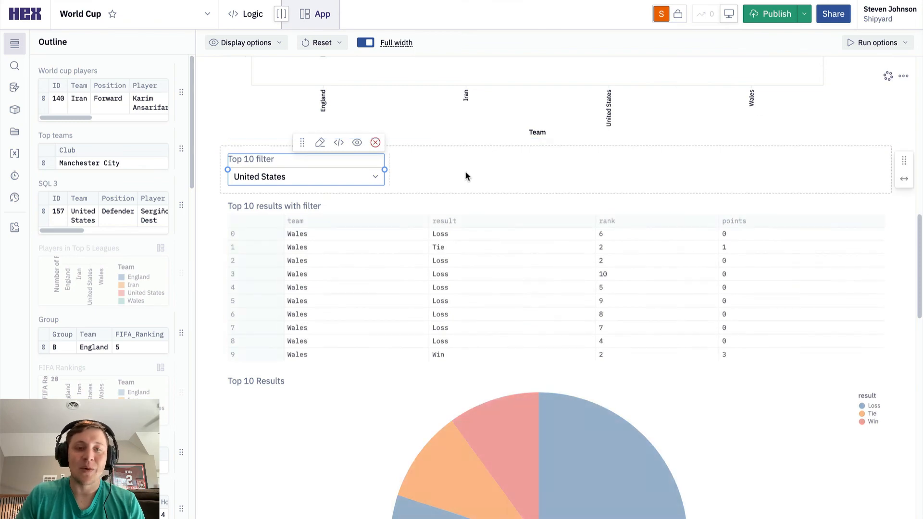
Look over the Mid Range Results and Expected Points from Group charts, and examine the United States Top 10 results table and pie chart slices.
scroll(432, 189, "down", 5)
scroll(426, 208, "down", 8)
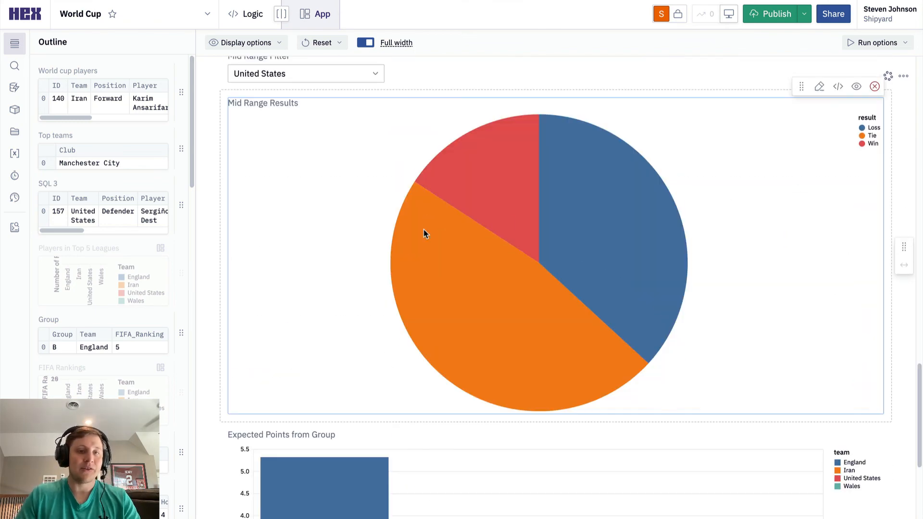
scroll(424, 231, "down", 5)
scroll(348, 269, "up", 15)
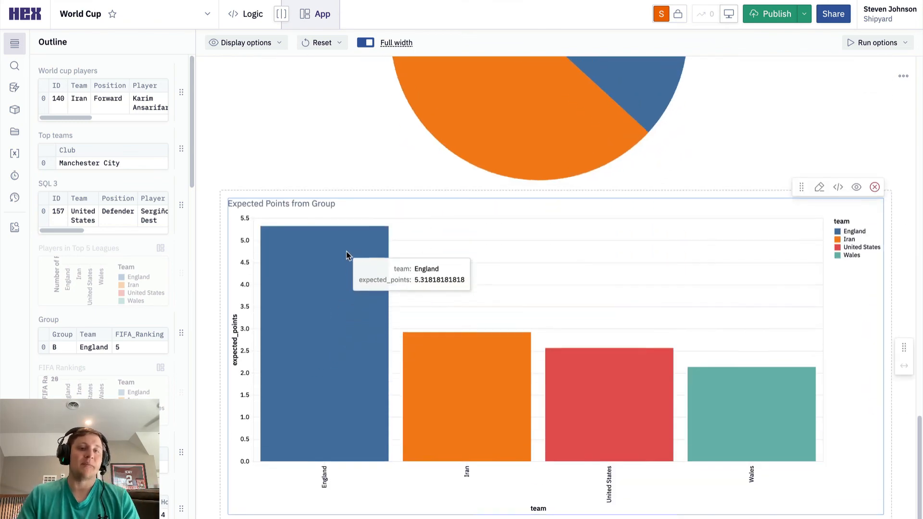
scroll(346, 255, "up", 1)
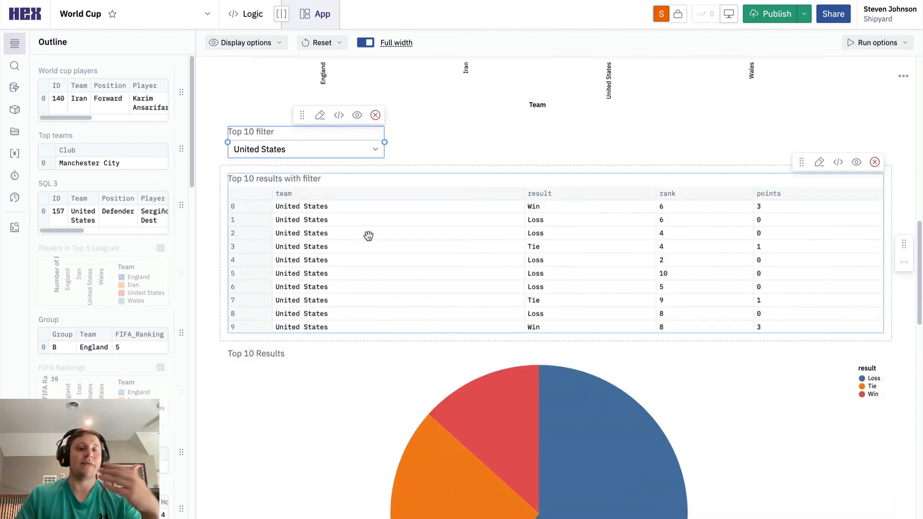
scroll(367, 257, "down", 5)
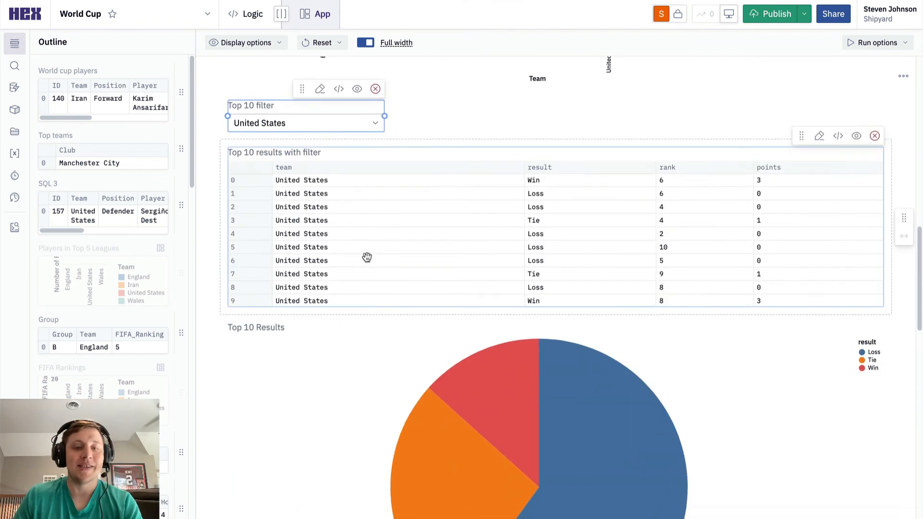
mouse_move(457, 258)
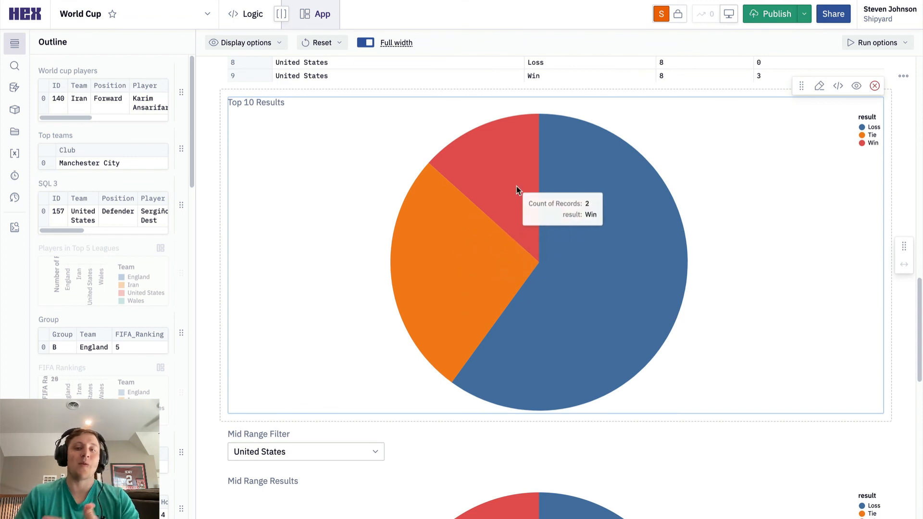
mouse_move(575, 200)
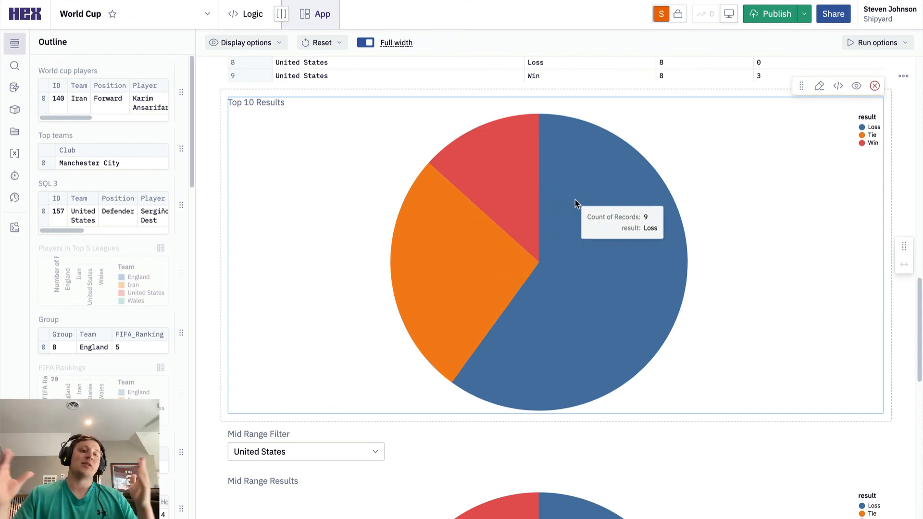